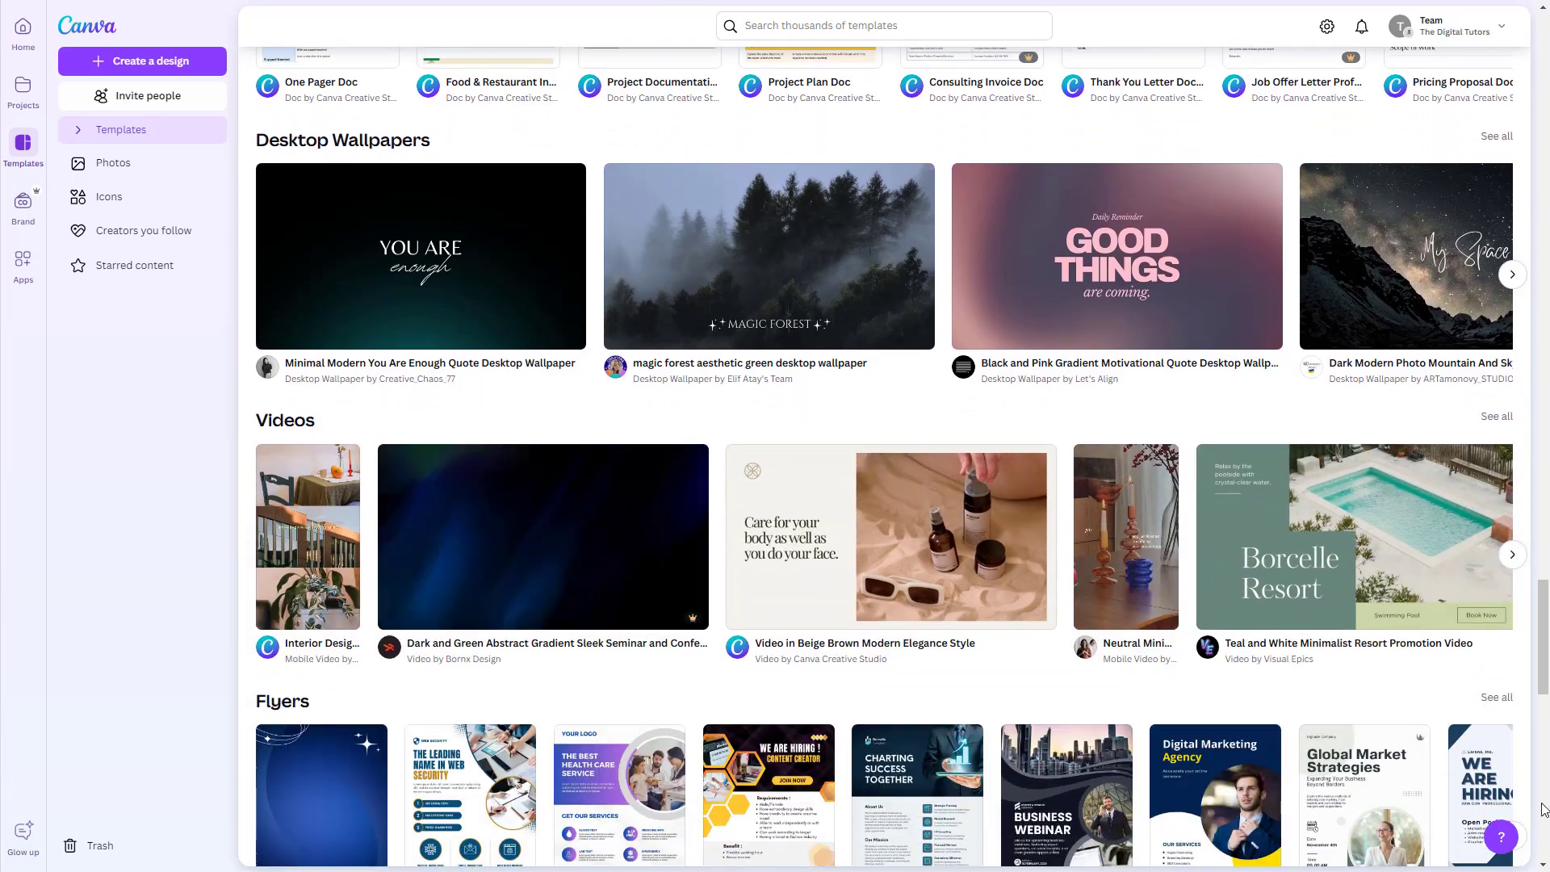
# - Search templates for 'birthday invitation' and open the Juliana party invitation for customizing
pyautogui.scroll(20, 1425, 230)
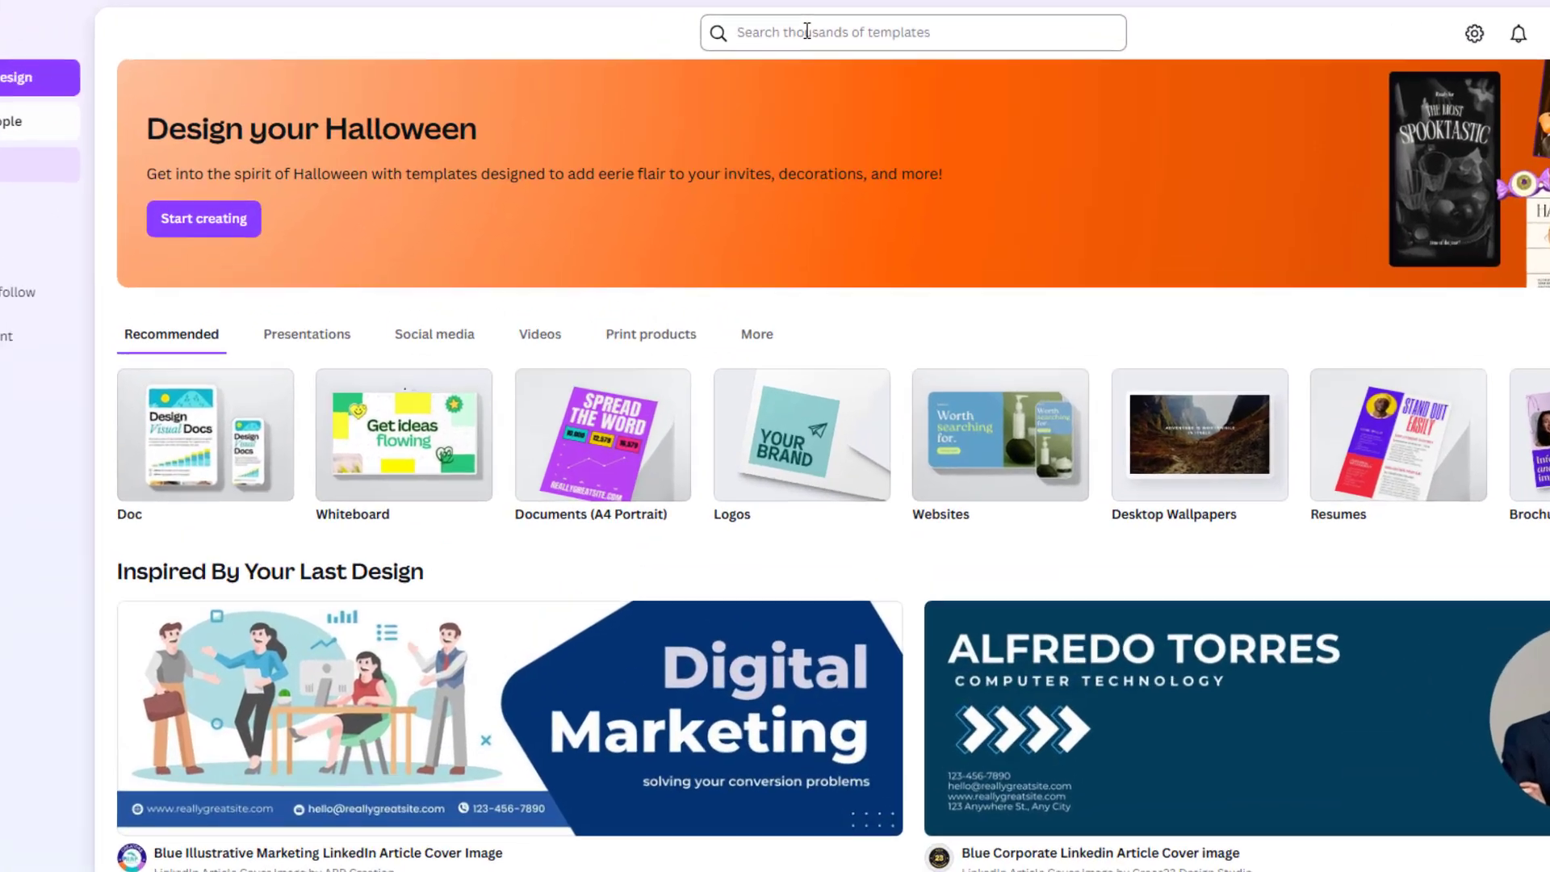
pyautogui.click(800, 25)
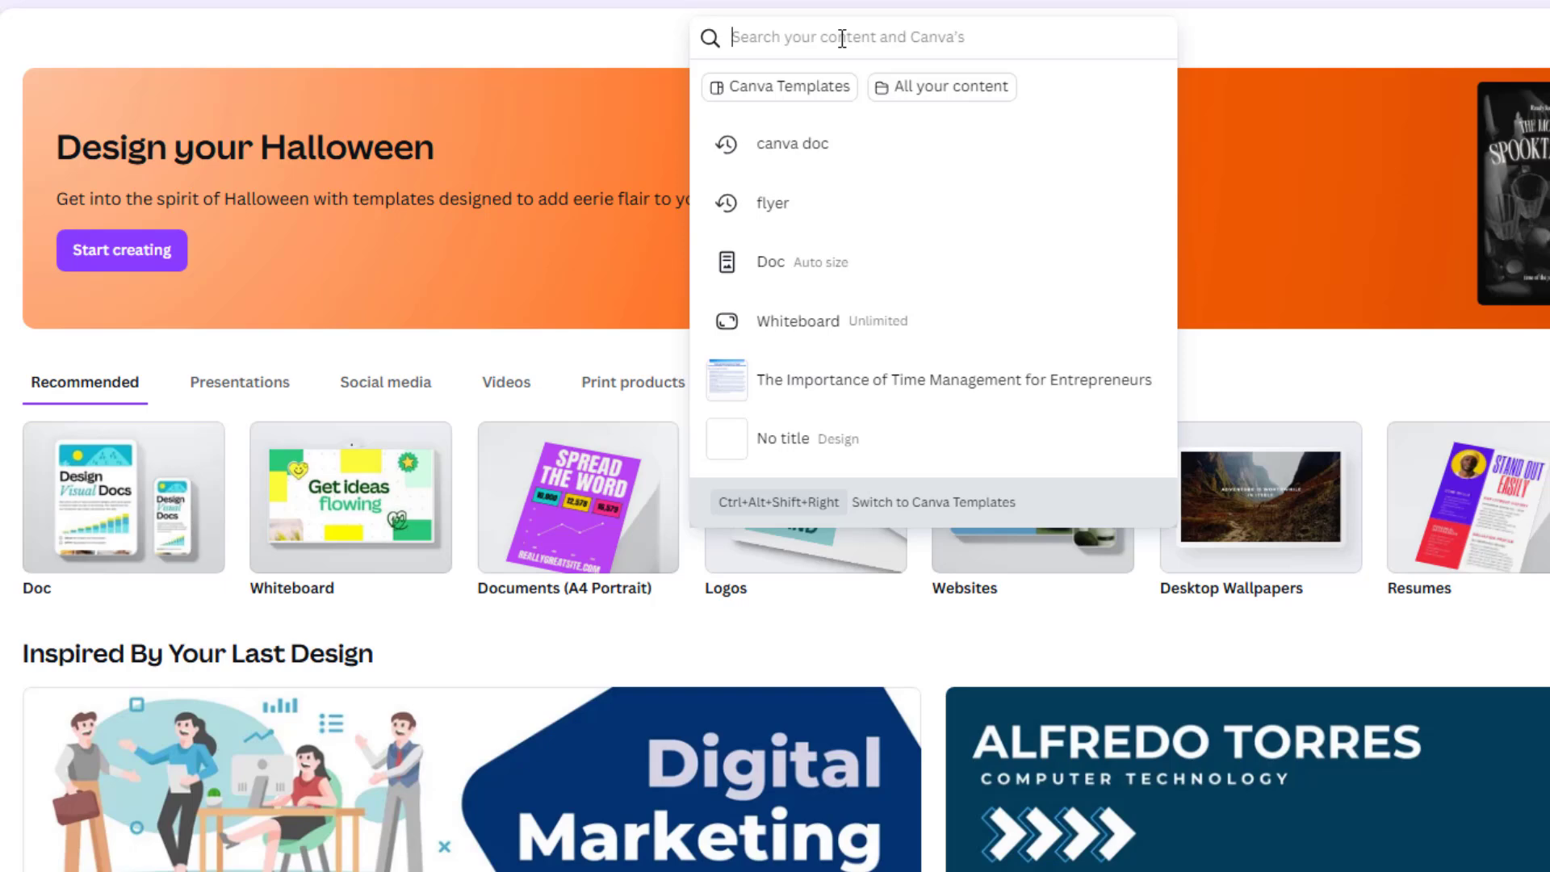
pyautogui.write('birthday in')
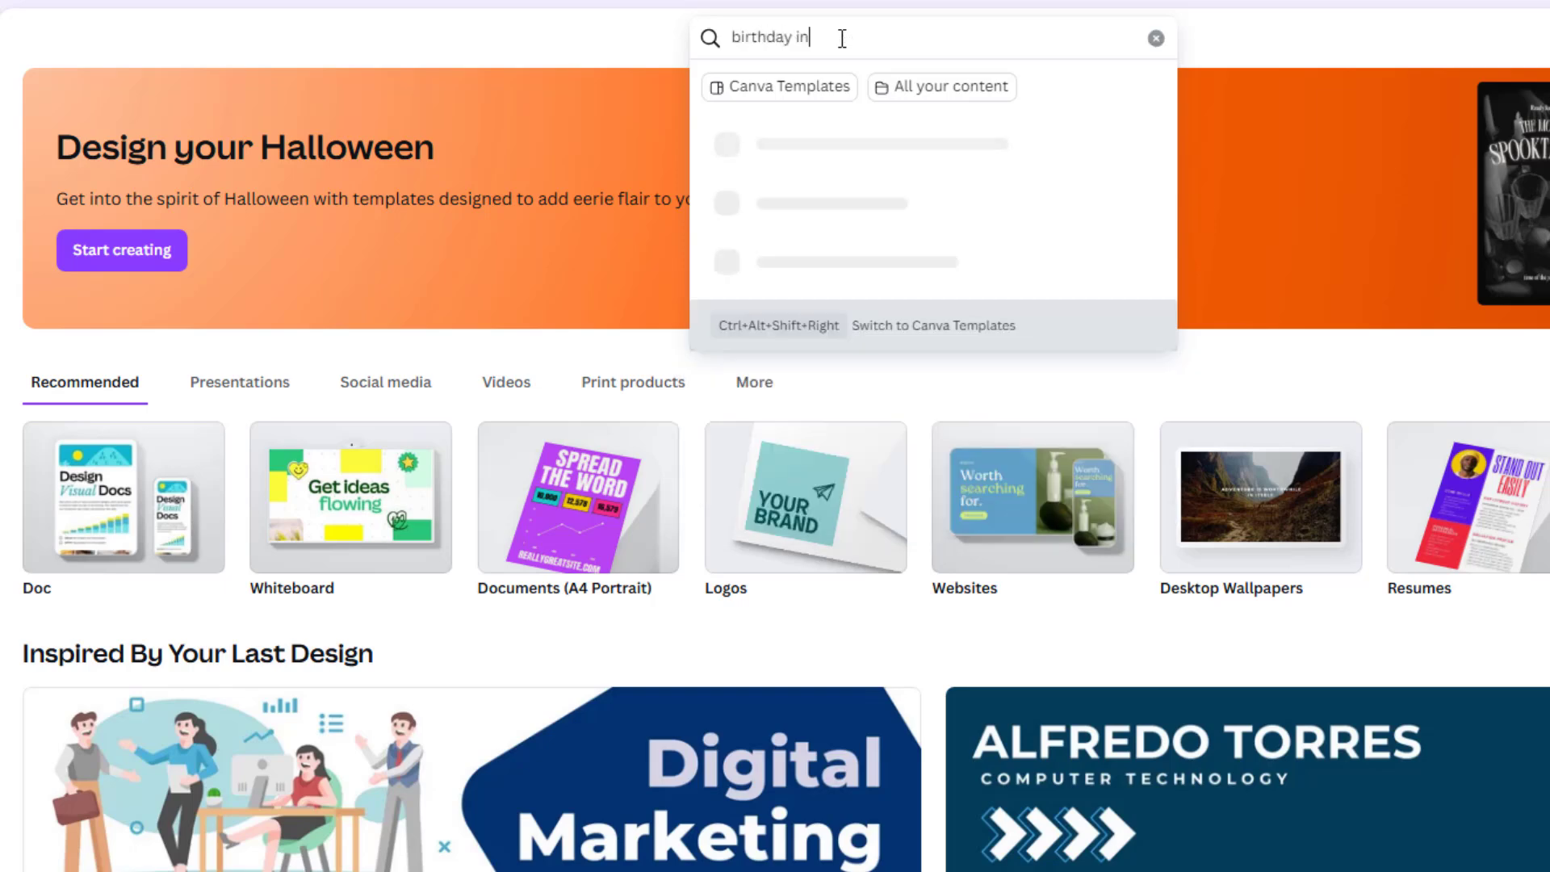
pyautogui.write('vitation')
pyautogui.press('Return')
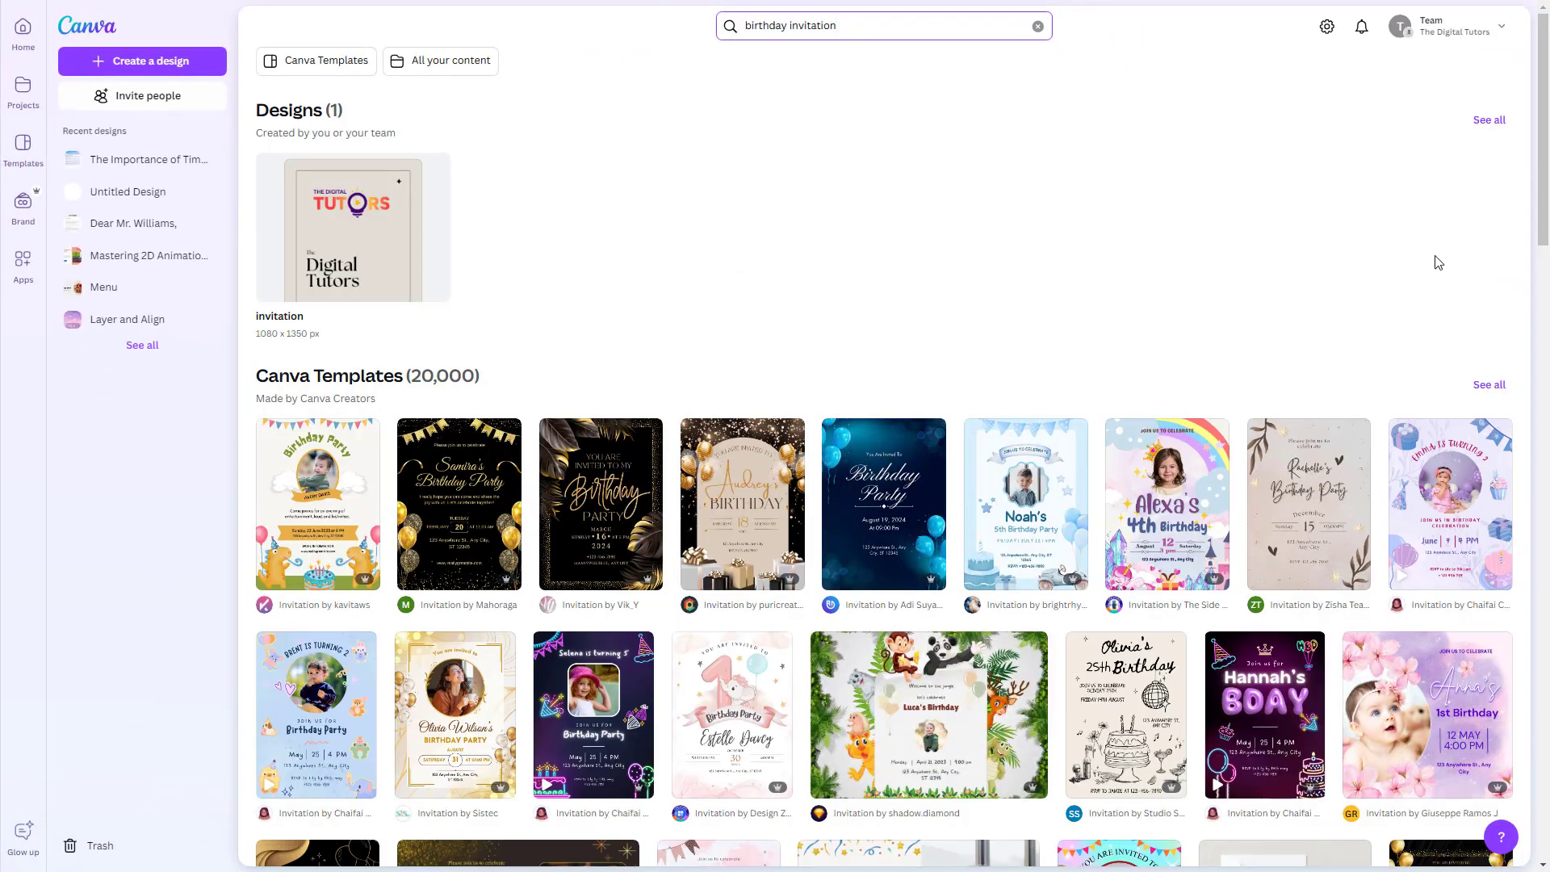
pyautogui.moveTo(1546, 132); pyautogui.dragTo(1548, 542)
pyautogui.click(1068, 377)
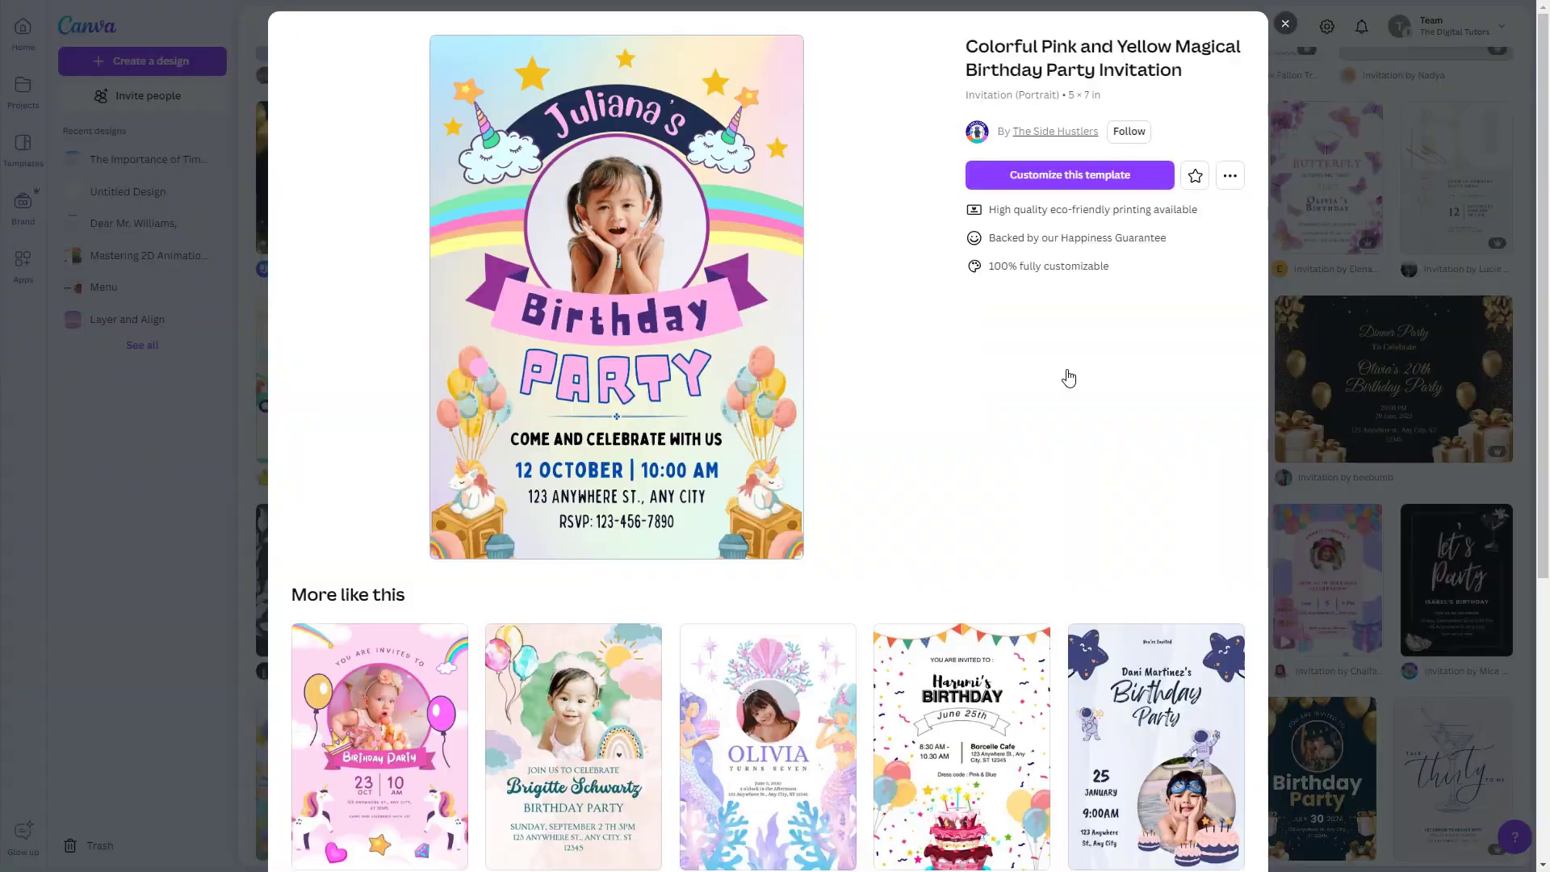
pyautogui.click(1114, 176)
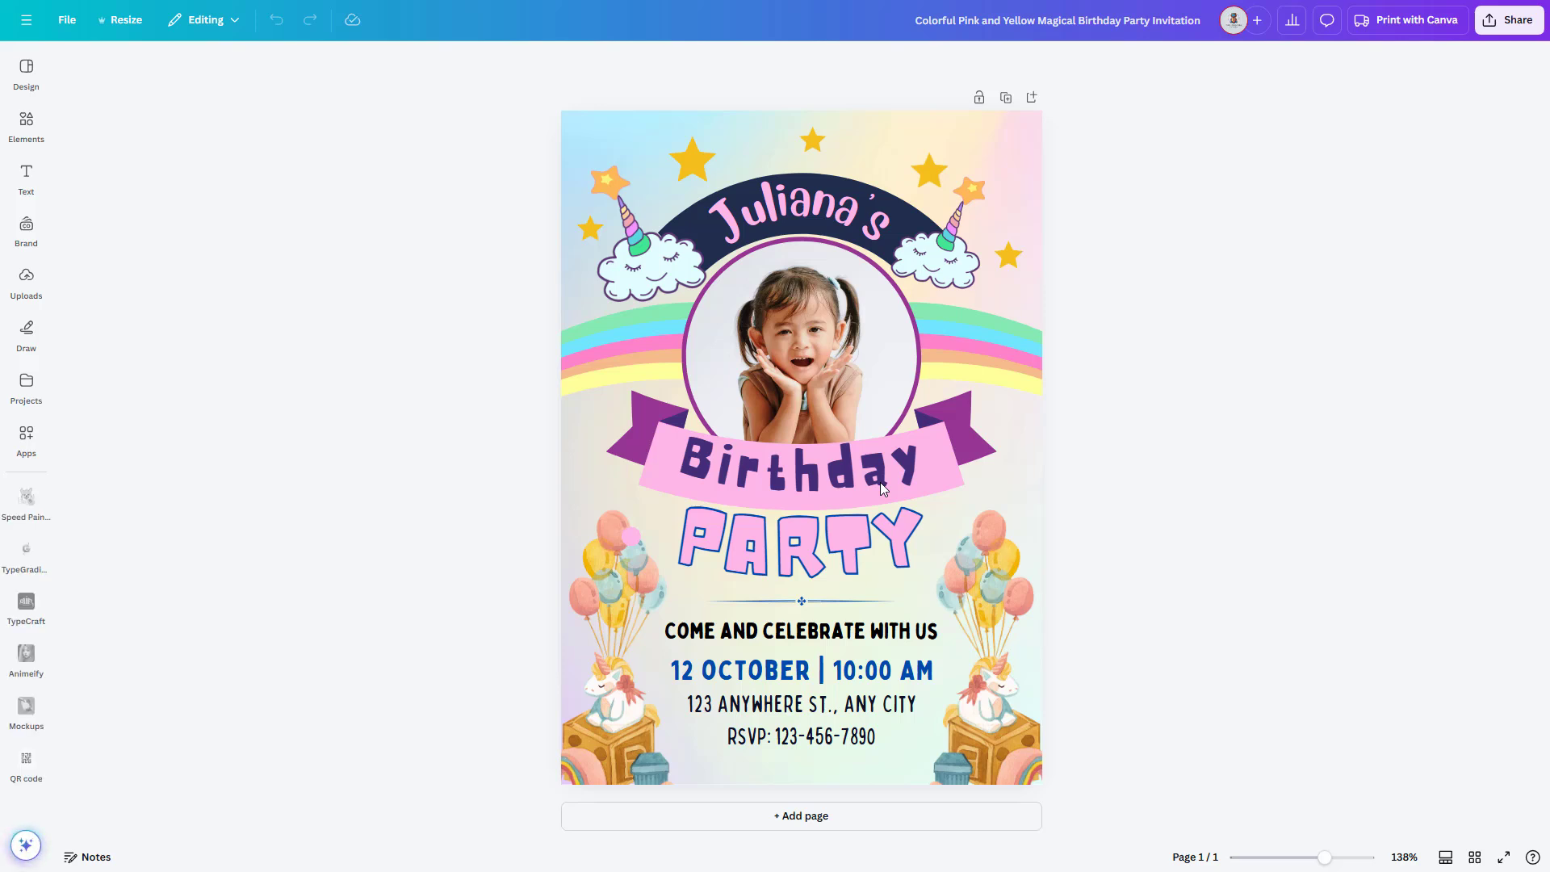
# - Change the heading name from Juliana's to Nick's
pyautogui.doubleClick(787, 211)
pyautogui.write("Nick's")
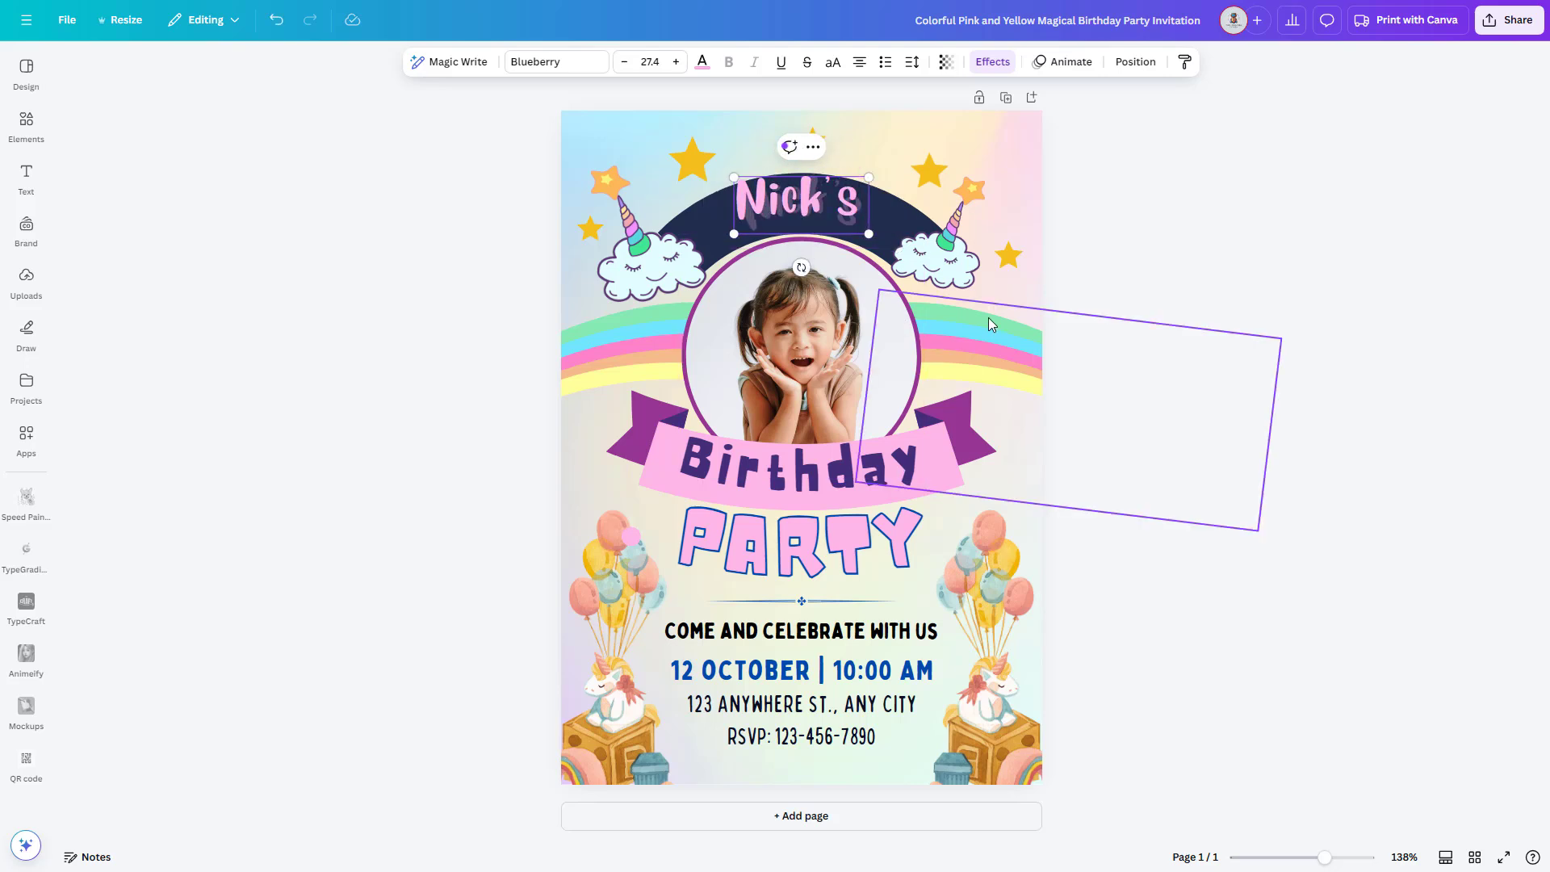
pyautogui.click(1001, 218)
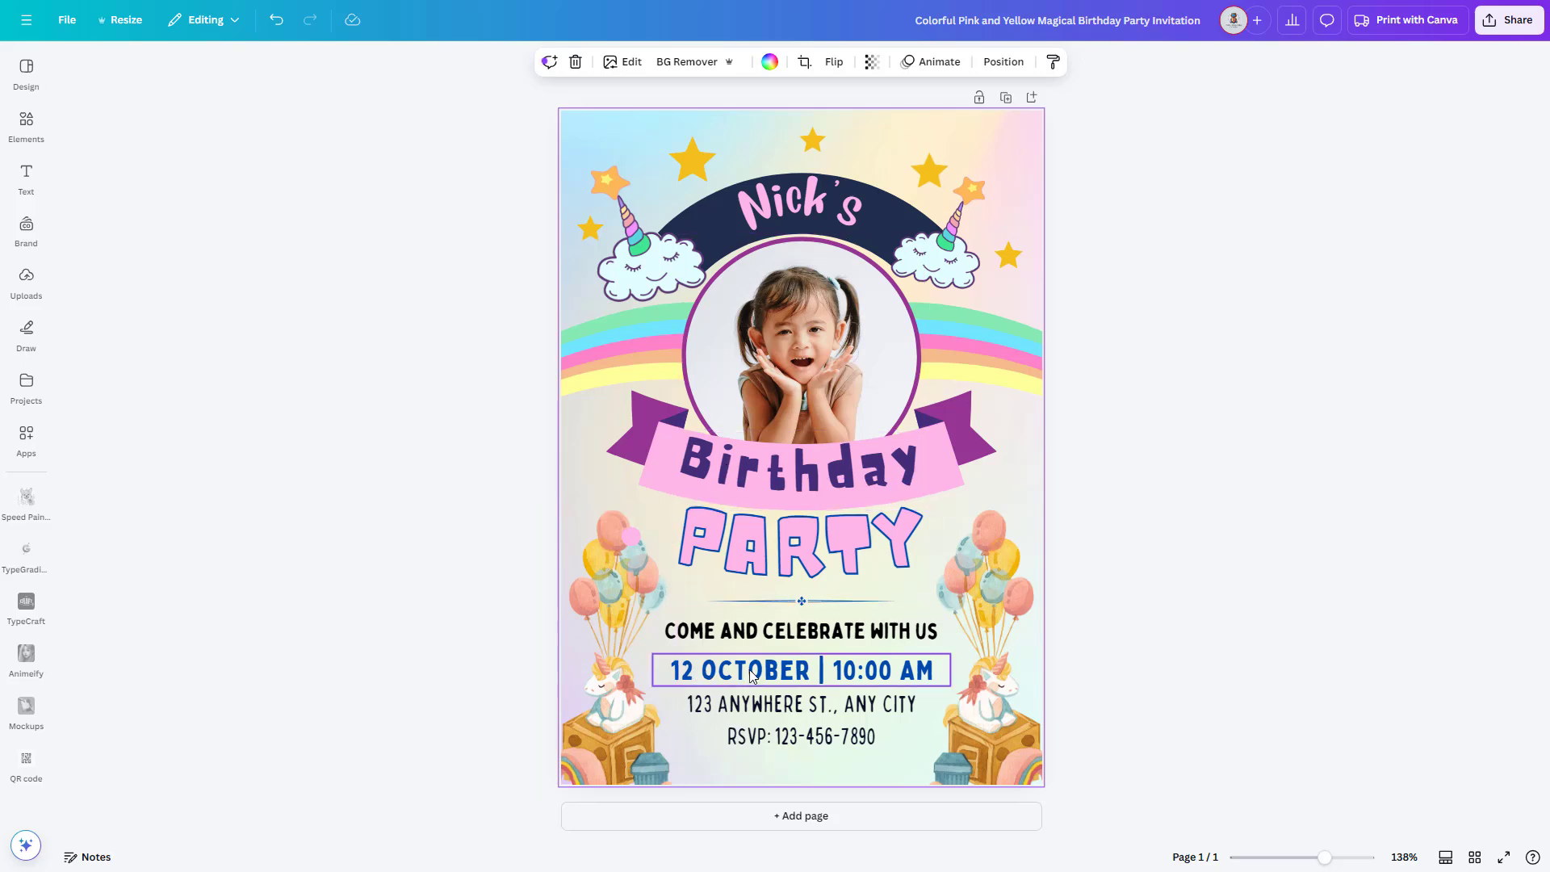
# - Edit the date line from 12 OCTOBER at 10 AM to 22 JULY | 8:00 PM
pyautogui.doubleClick(720, 675)
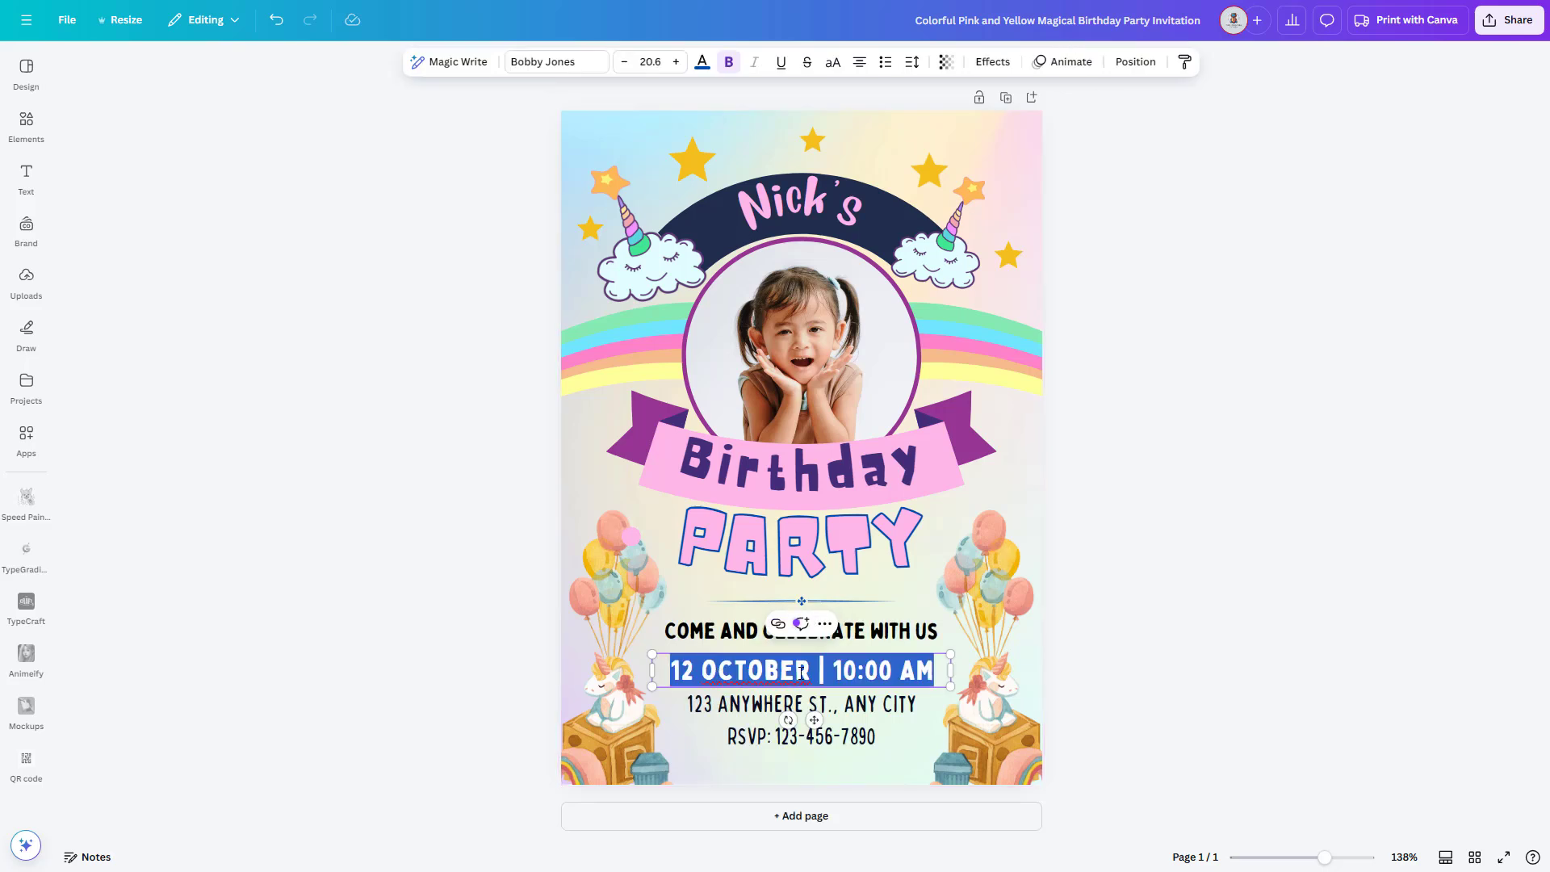
pyautogui.press('Left')
pyautogui.press('Delete')
pyautogui.press('Delete')
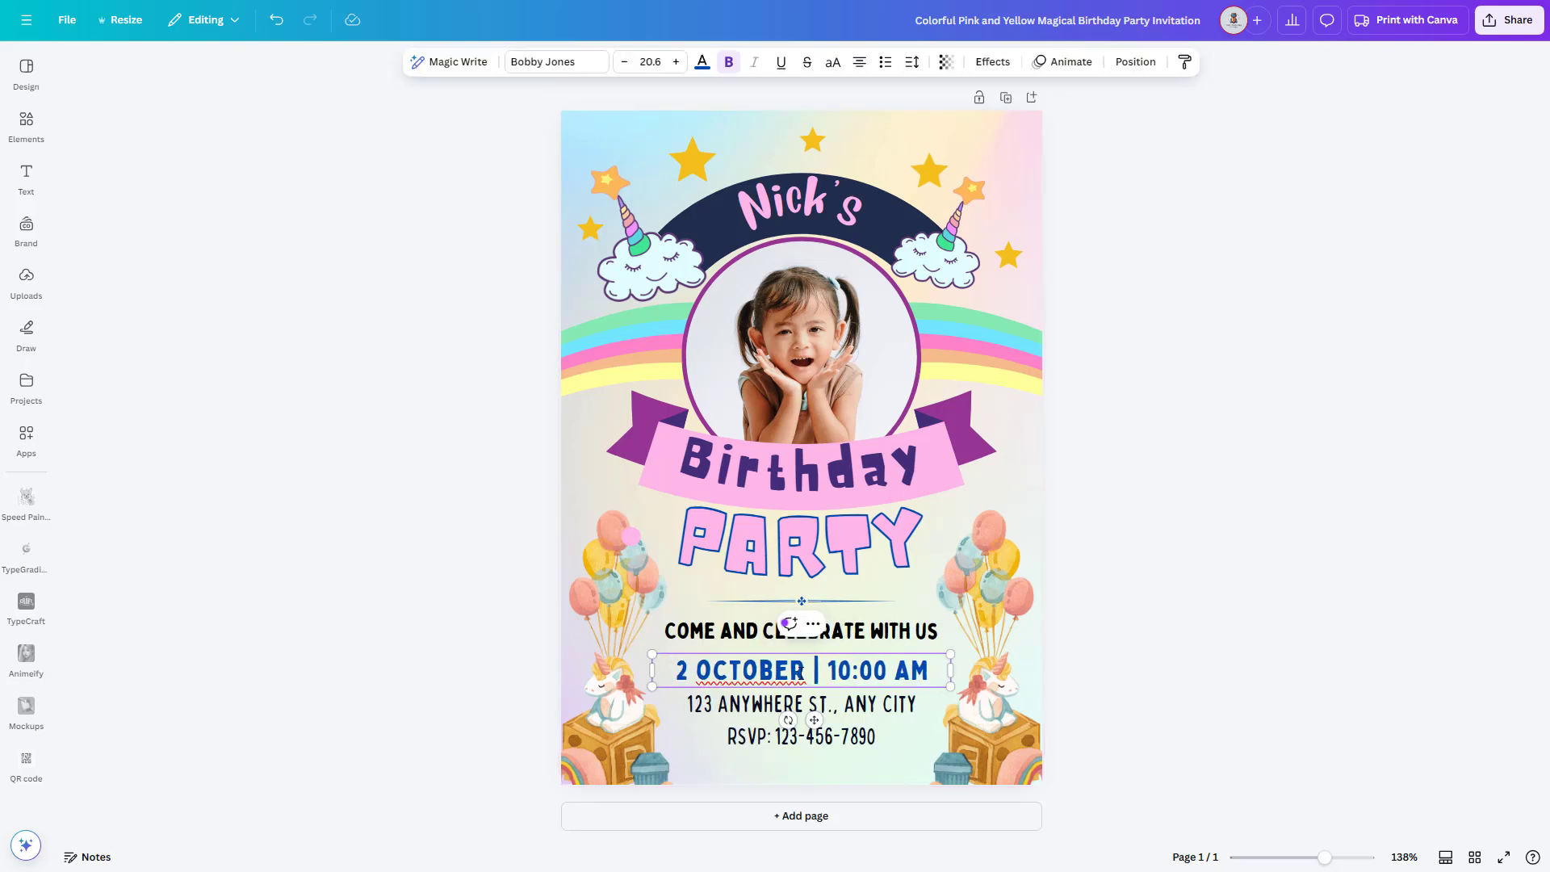
pyautogui.write('22')
pyautogui.press('Delete')
pyautogui.press('Delete')
pyautogui.press('Delete')
pyautogui.press('Delete')
pyautogui.press('Delete')
pyautogui.press('Delete')
pyautogui.press('Delete')
pyautogui.press('Delete')
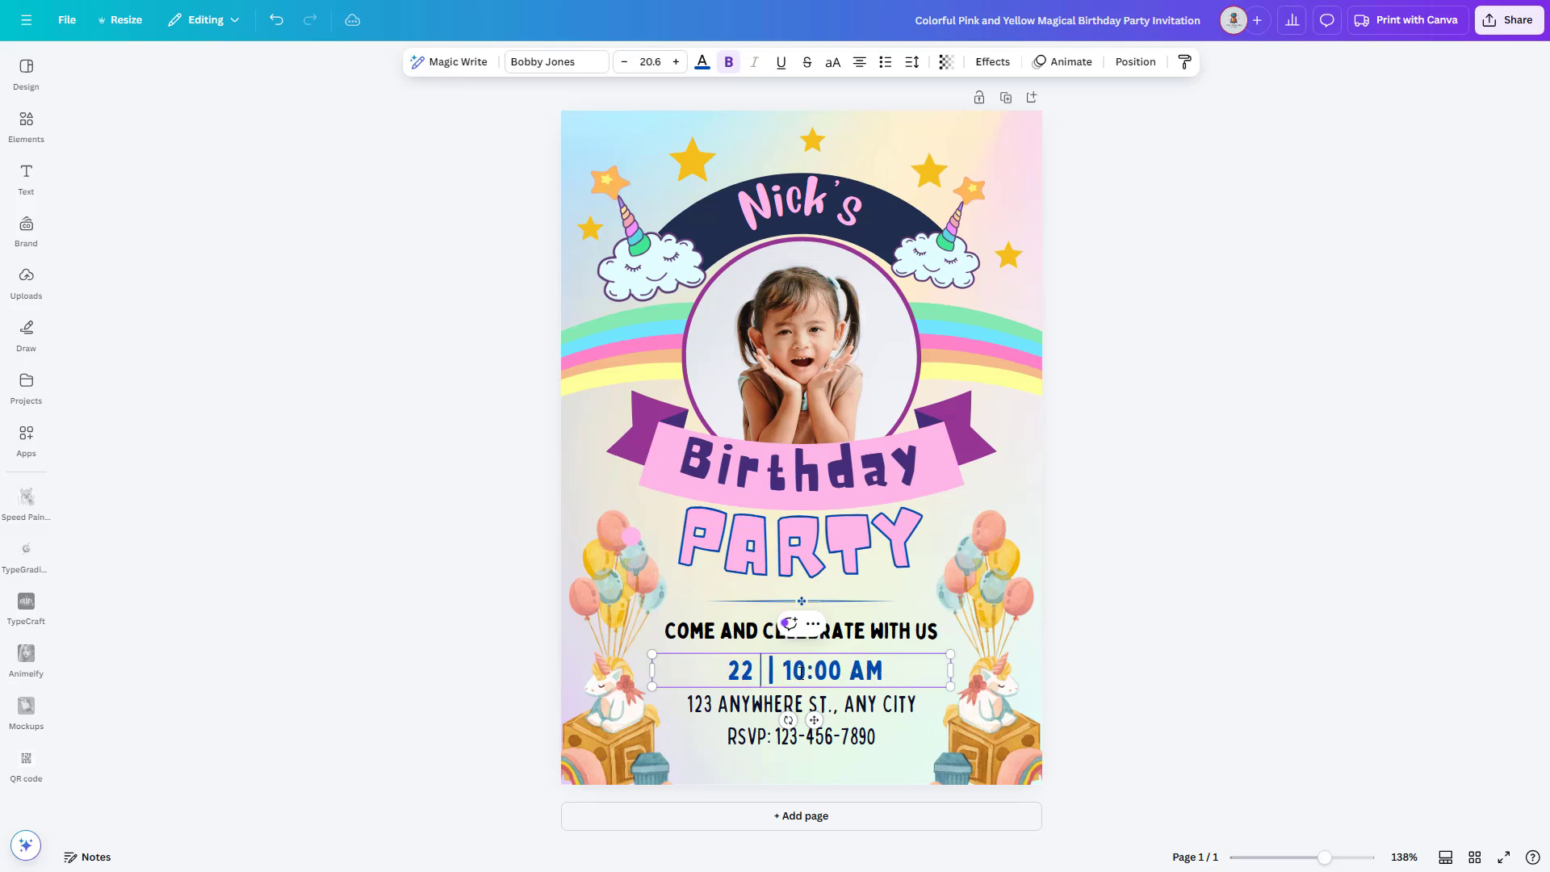
pyautogui.write('JULY')
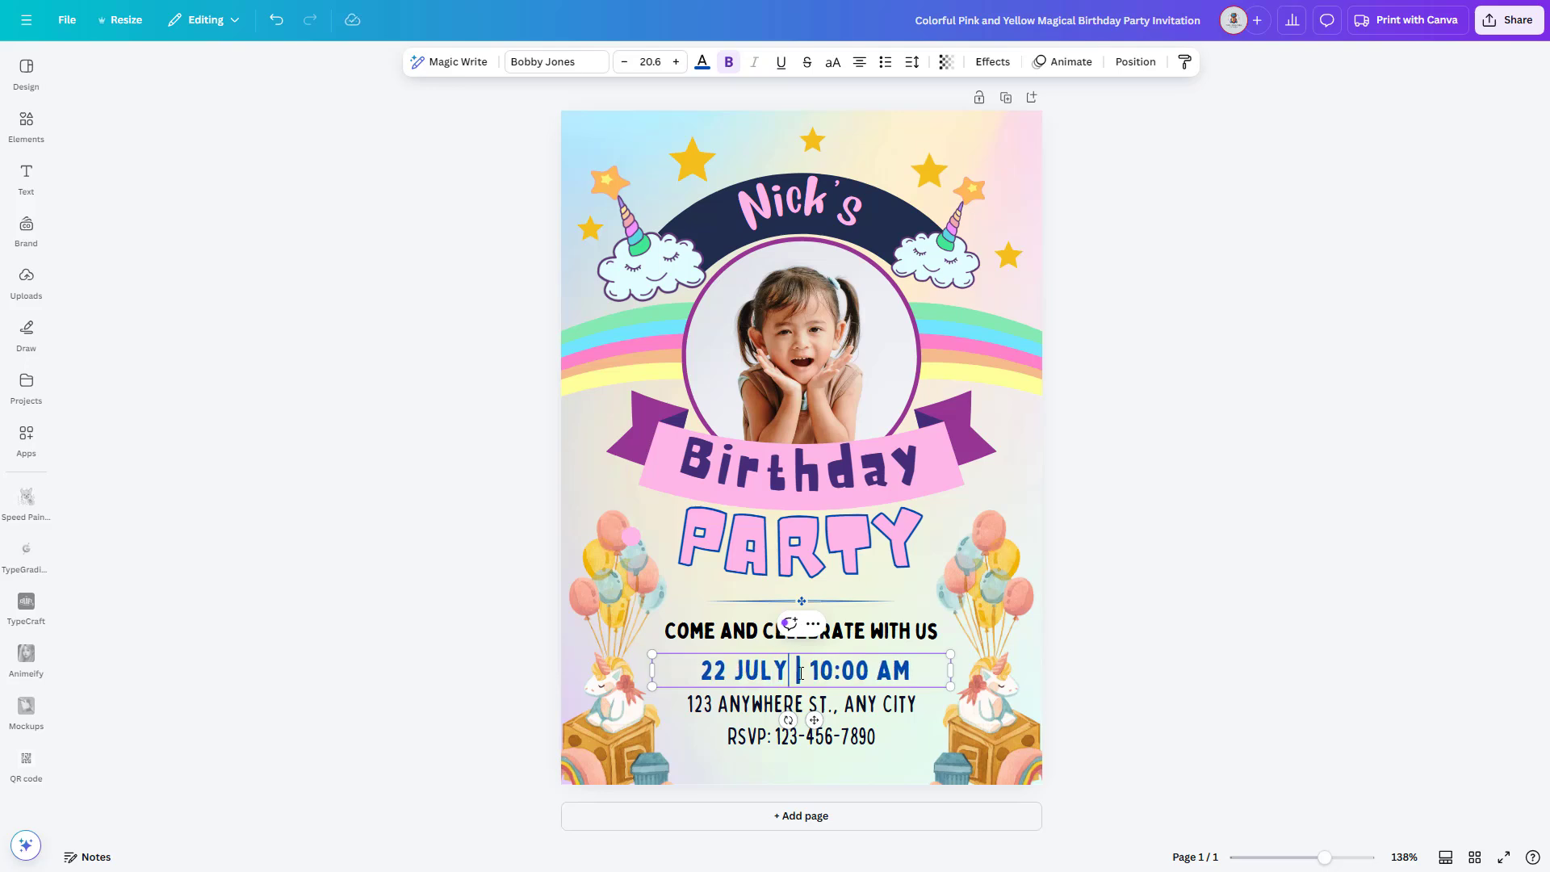
pyautogui.press('Delete')
pyautogui.press('Delete')
pyautogui.write('8')
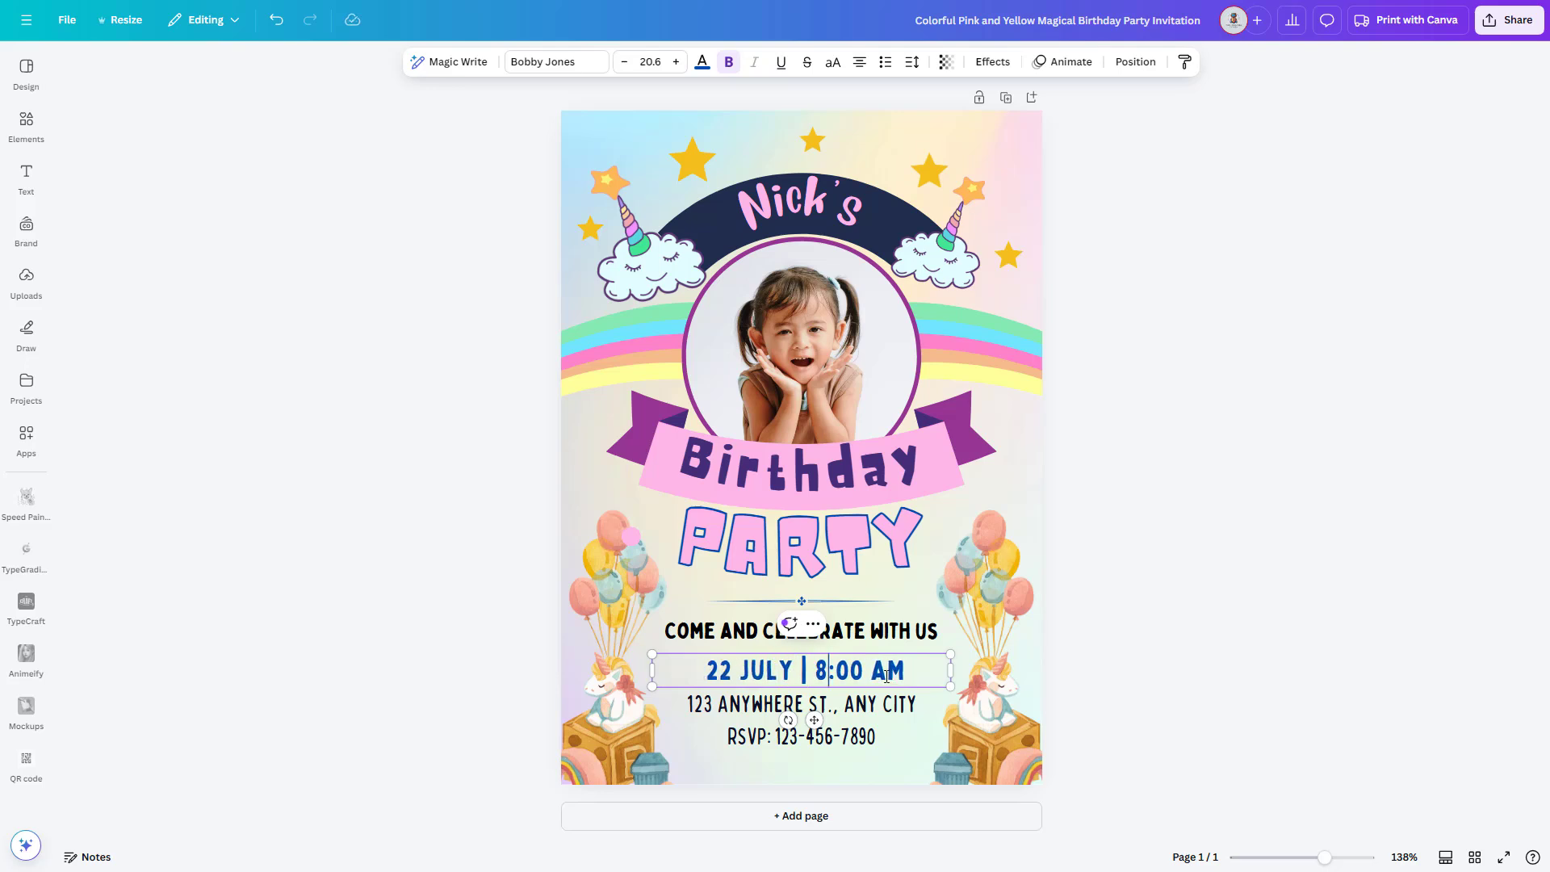
pyautogui.press('Right')
pyautogui.press('Right')
pyautogui.press('Right')
pyautogui.press('Right')
pyautogui.press('Delete')
pyautogui.write('P')
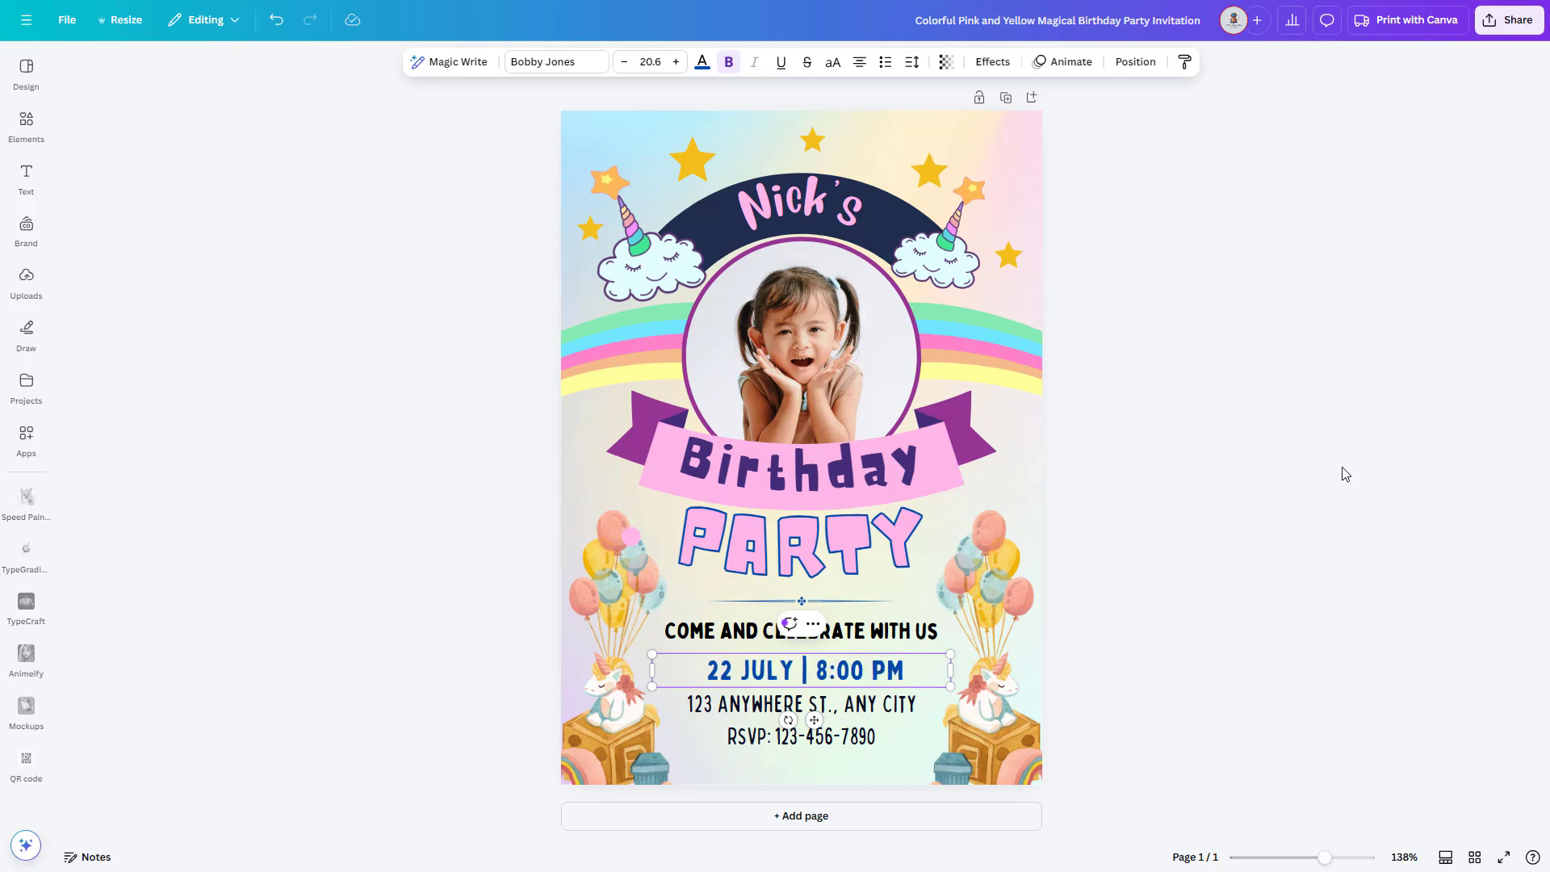
pyautogui.click(810, 707)
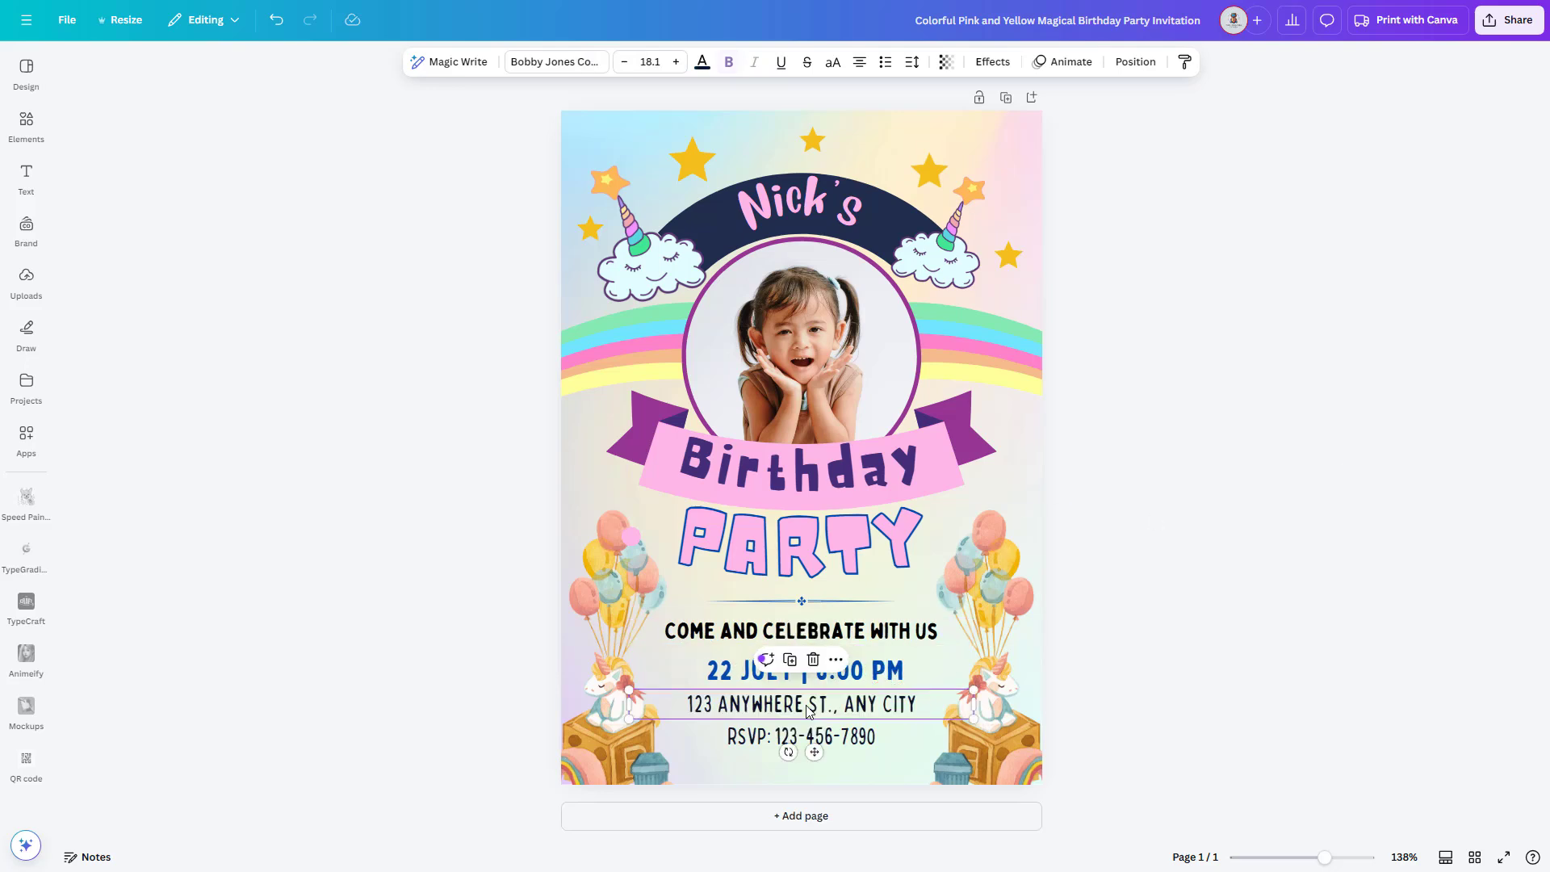
pyautogui.click(841, 740)
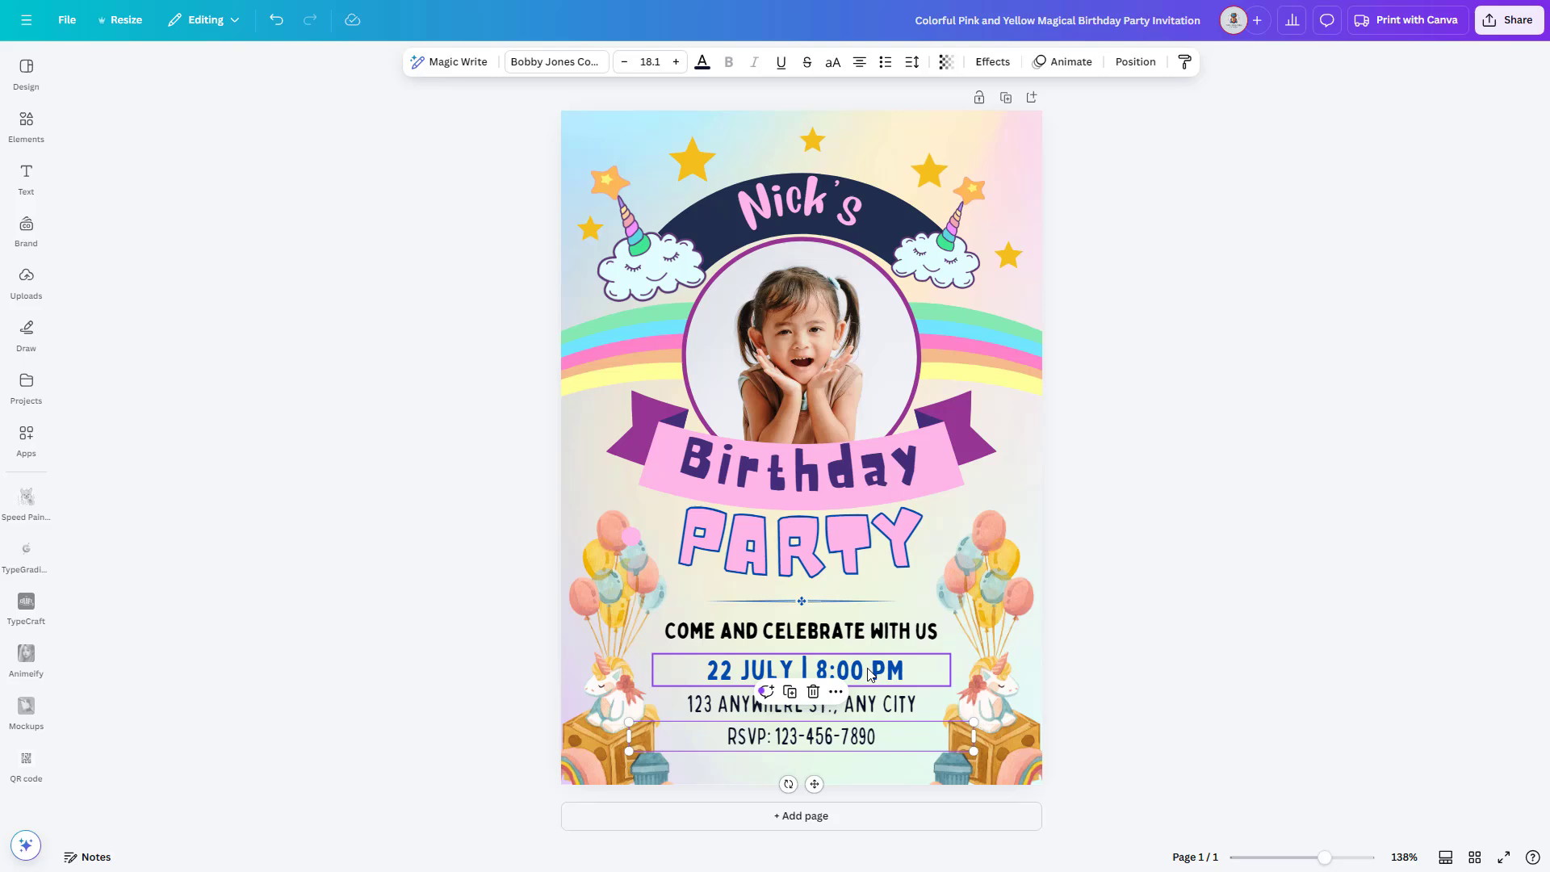
pyautogui.click(841, 468)
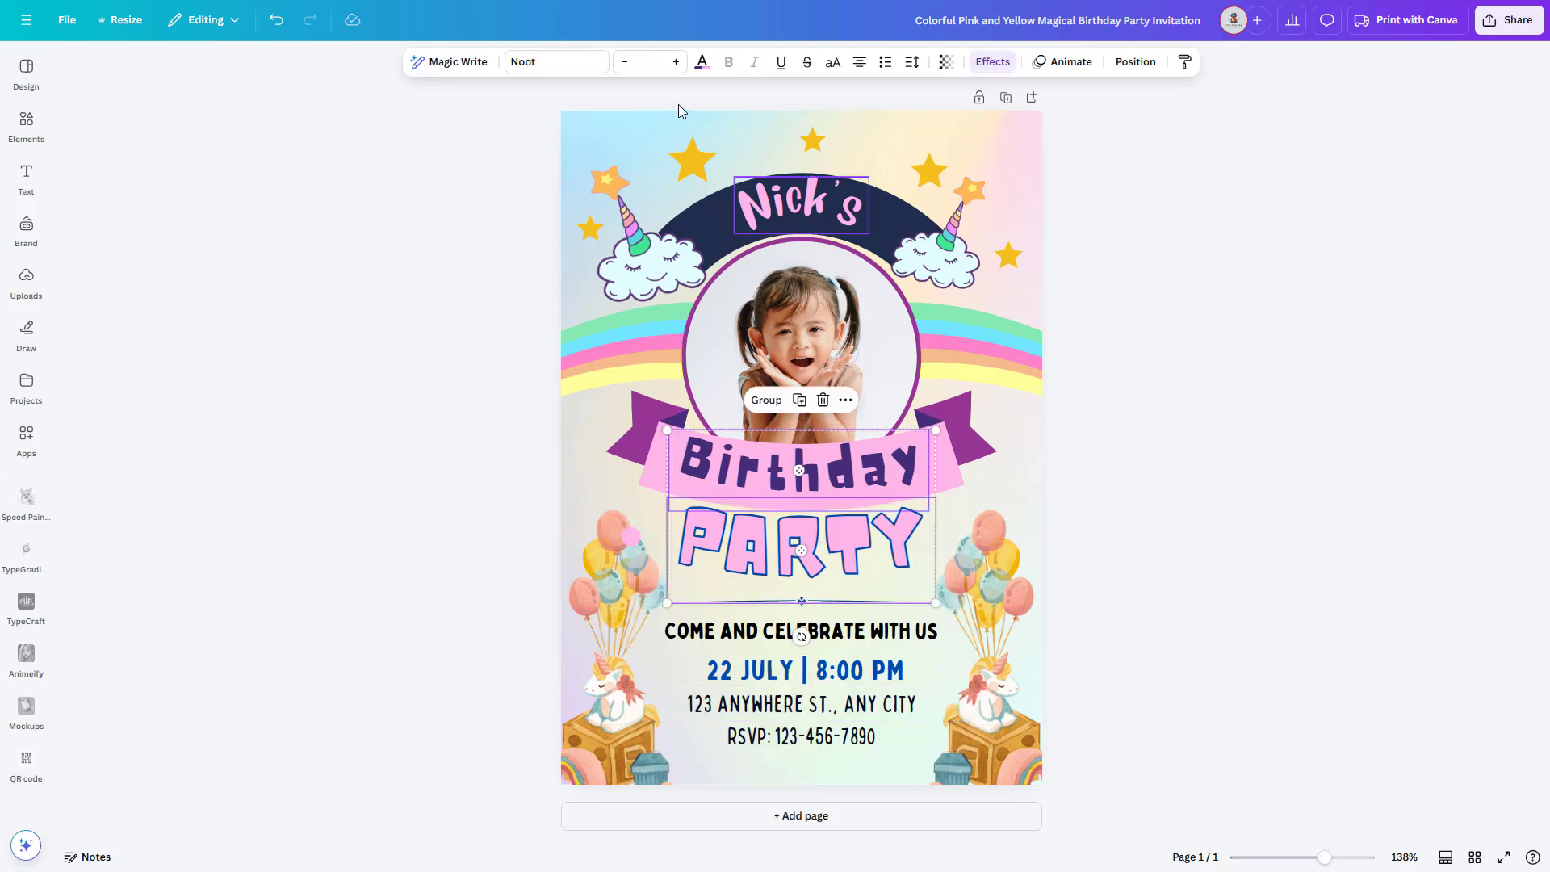
# - Set the Birthday PARTY heading font to Bobby Jones Soft
pyautogui.click(674, 64)
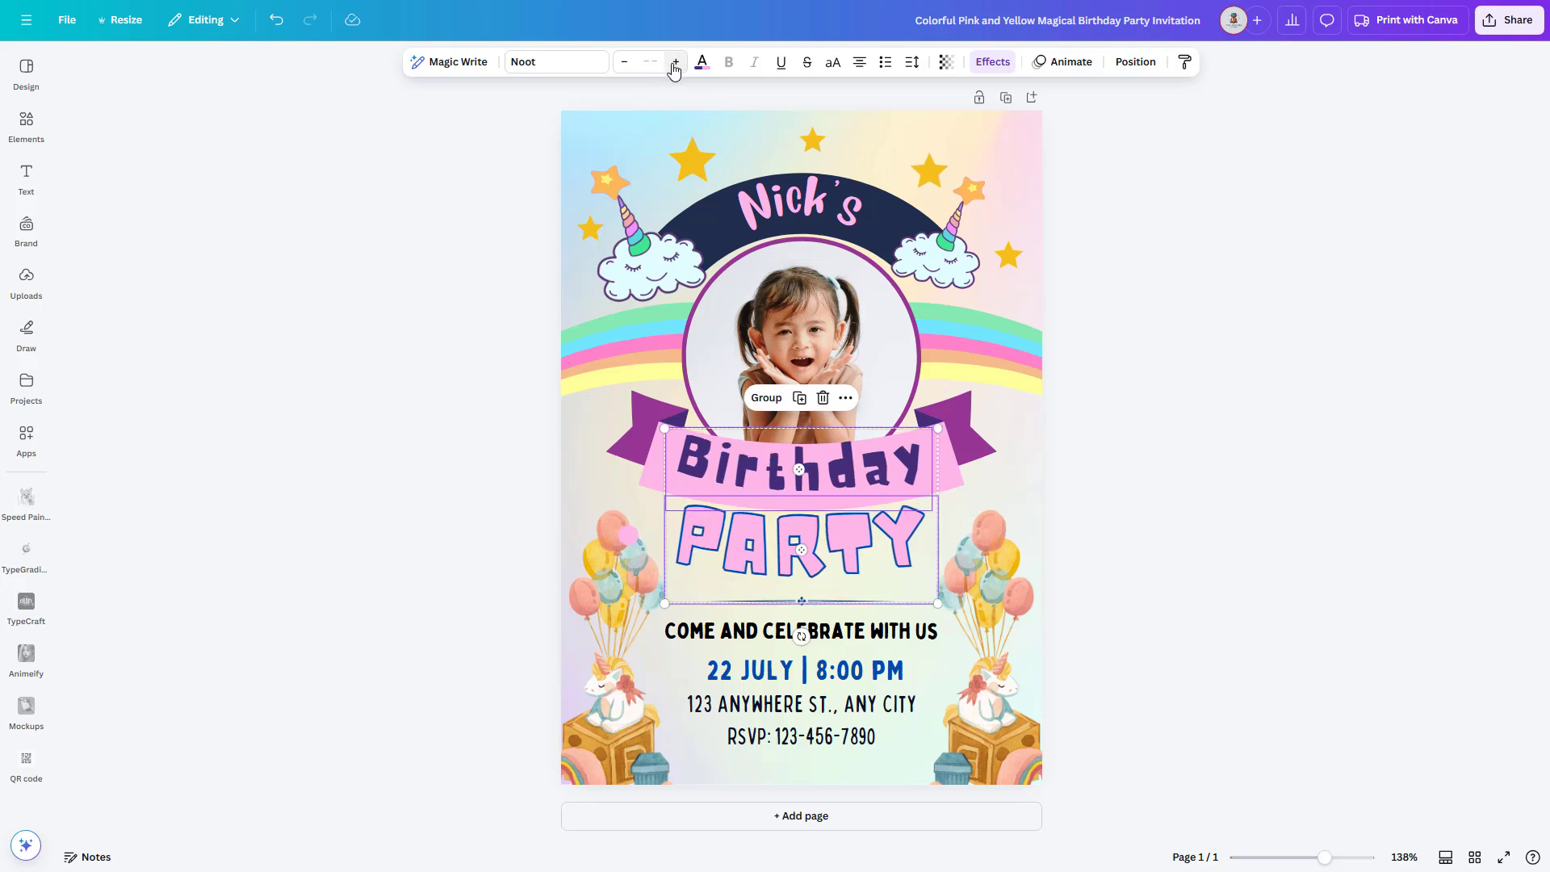
pyautogui.click(624, 62)
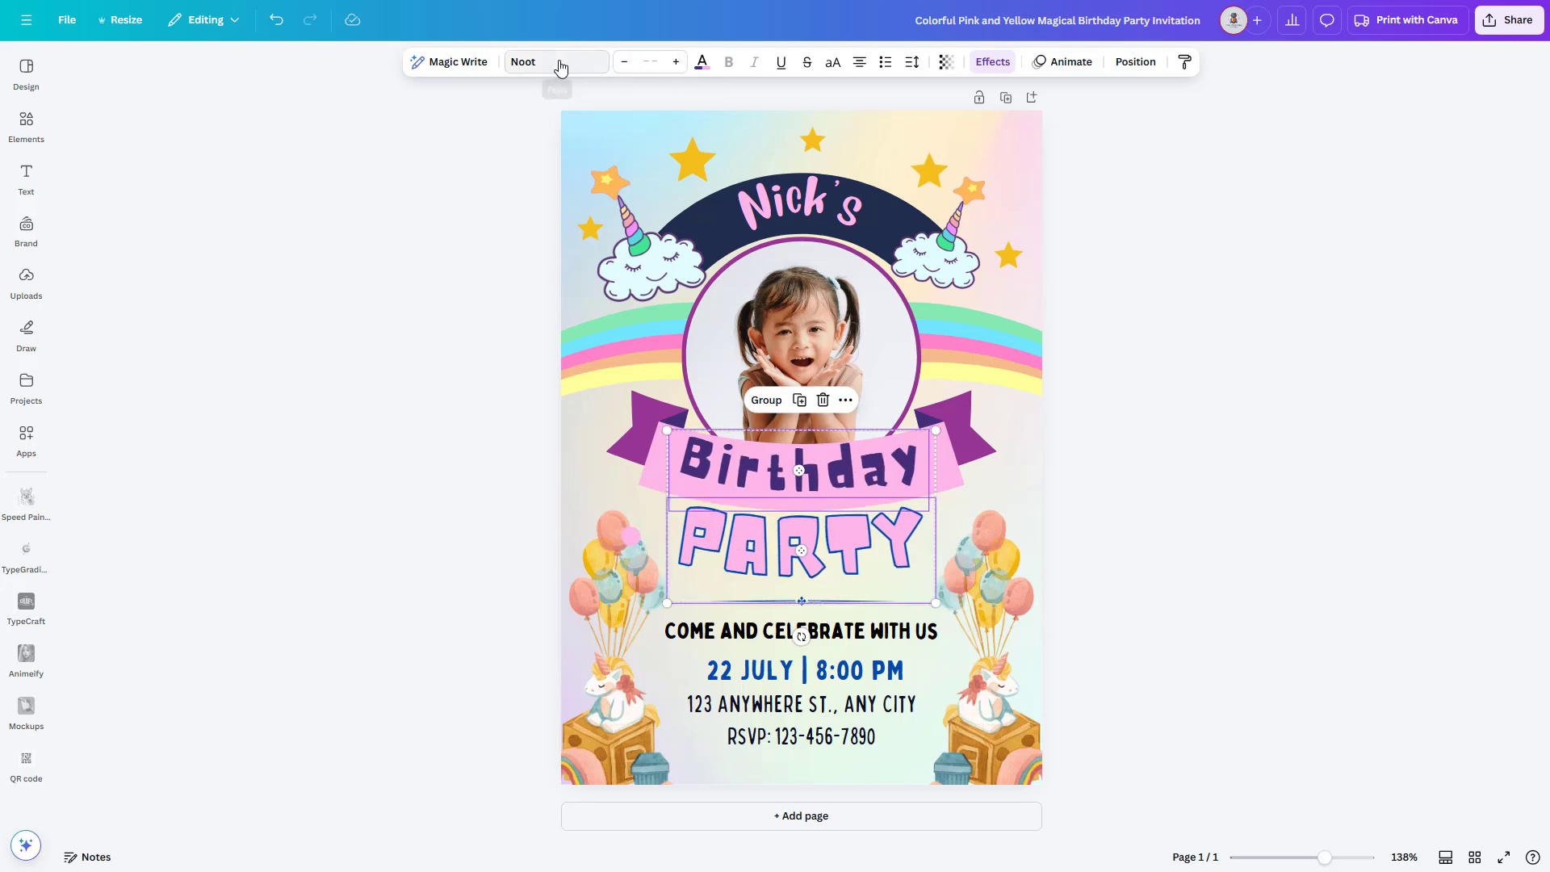
pyautogui.click(540, 65)
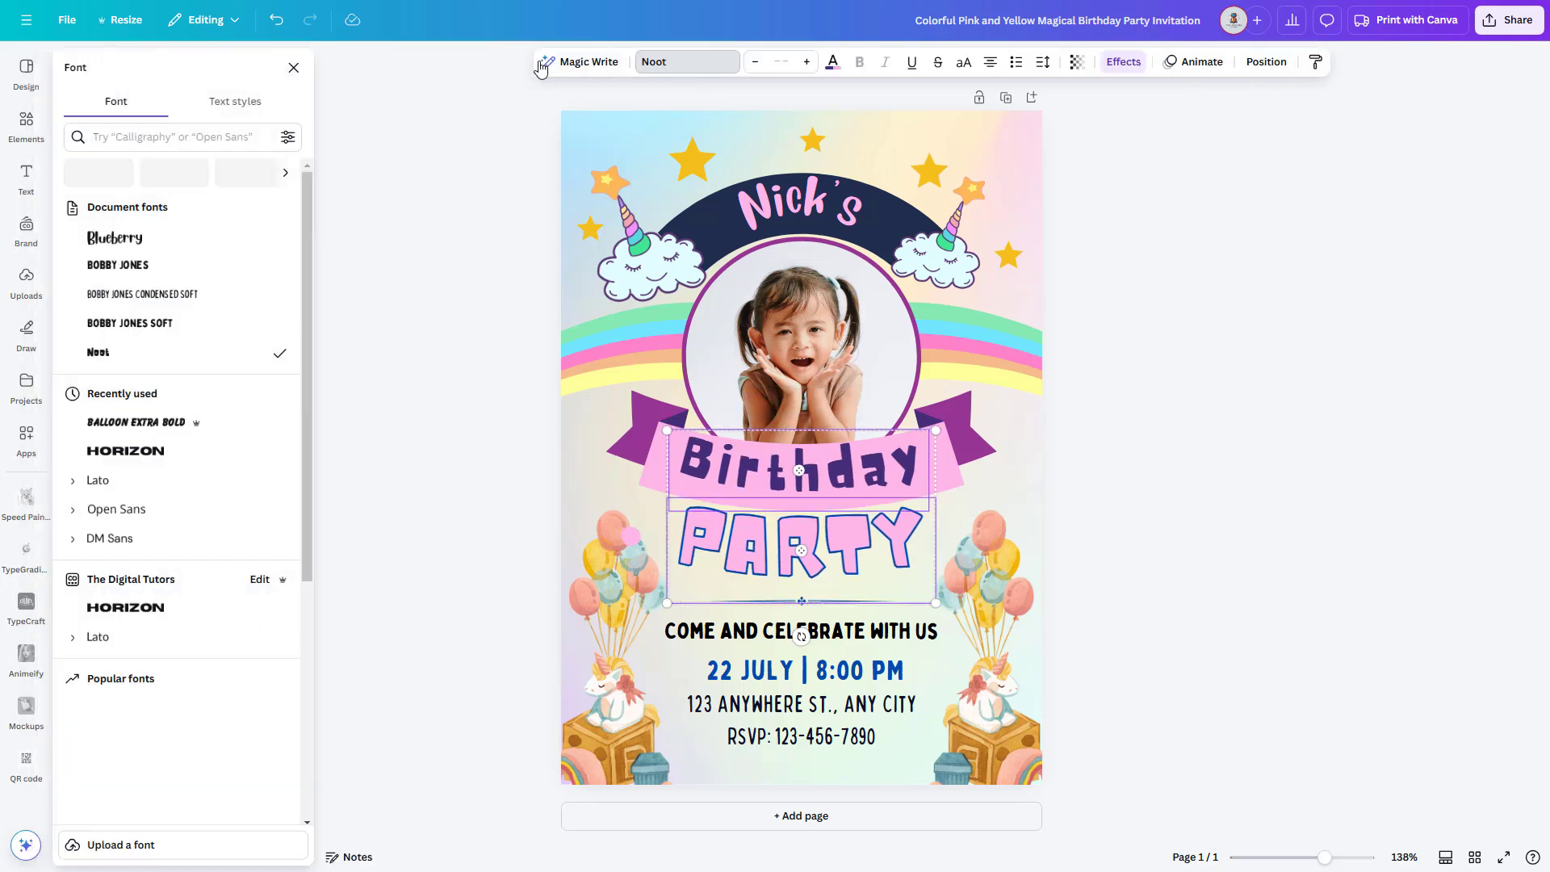
pyautogui.click(143, 269)
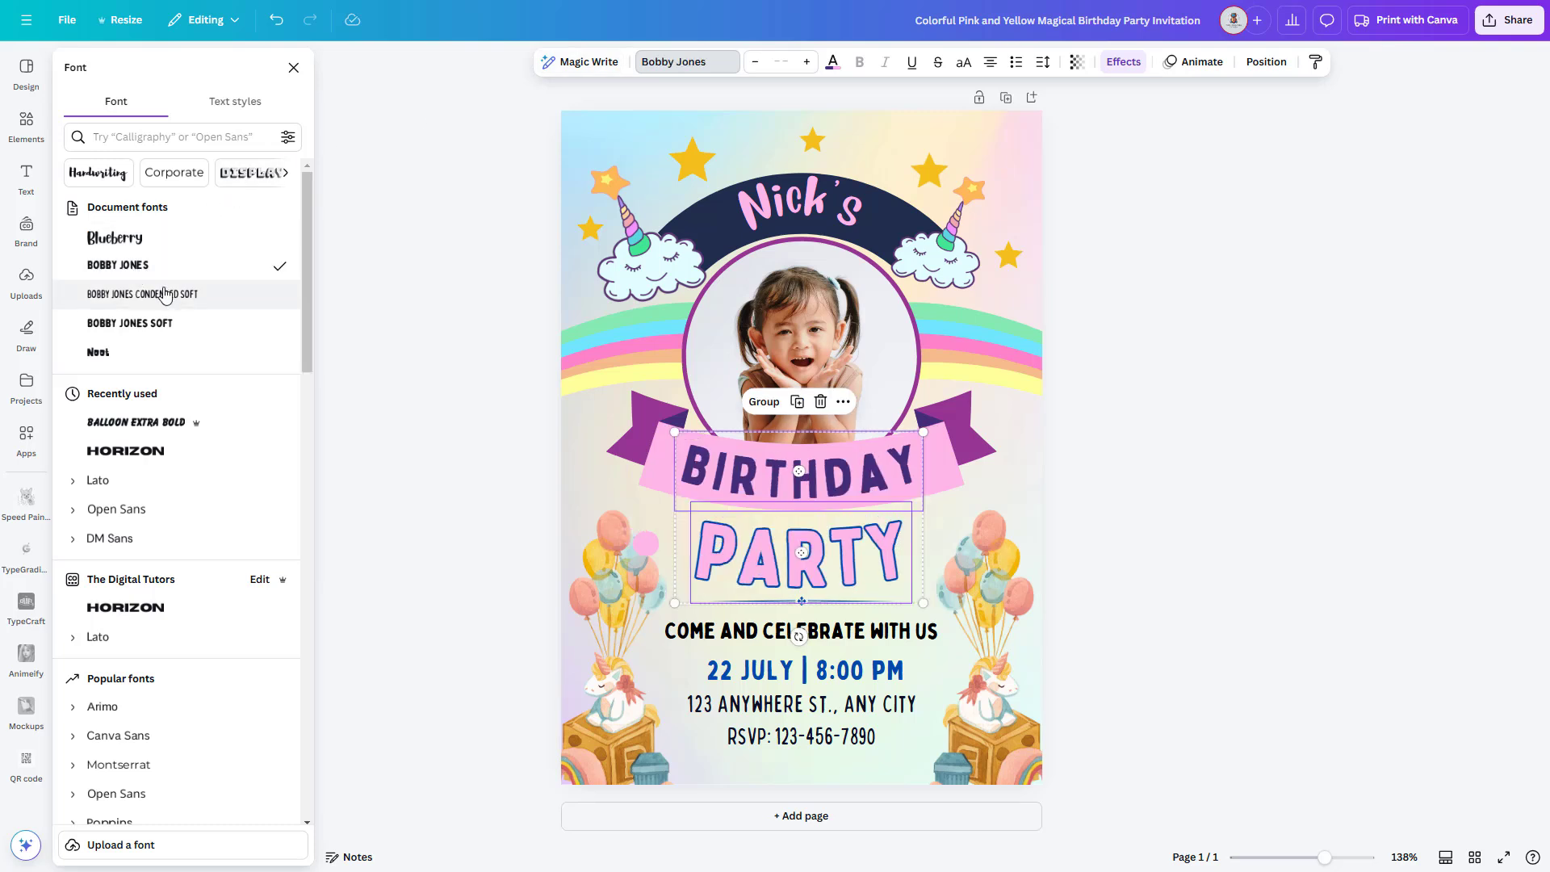
pyautogui.click(135, 326)
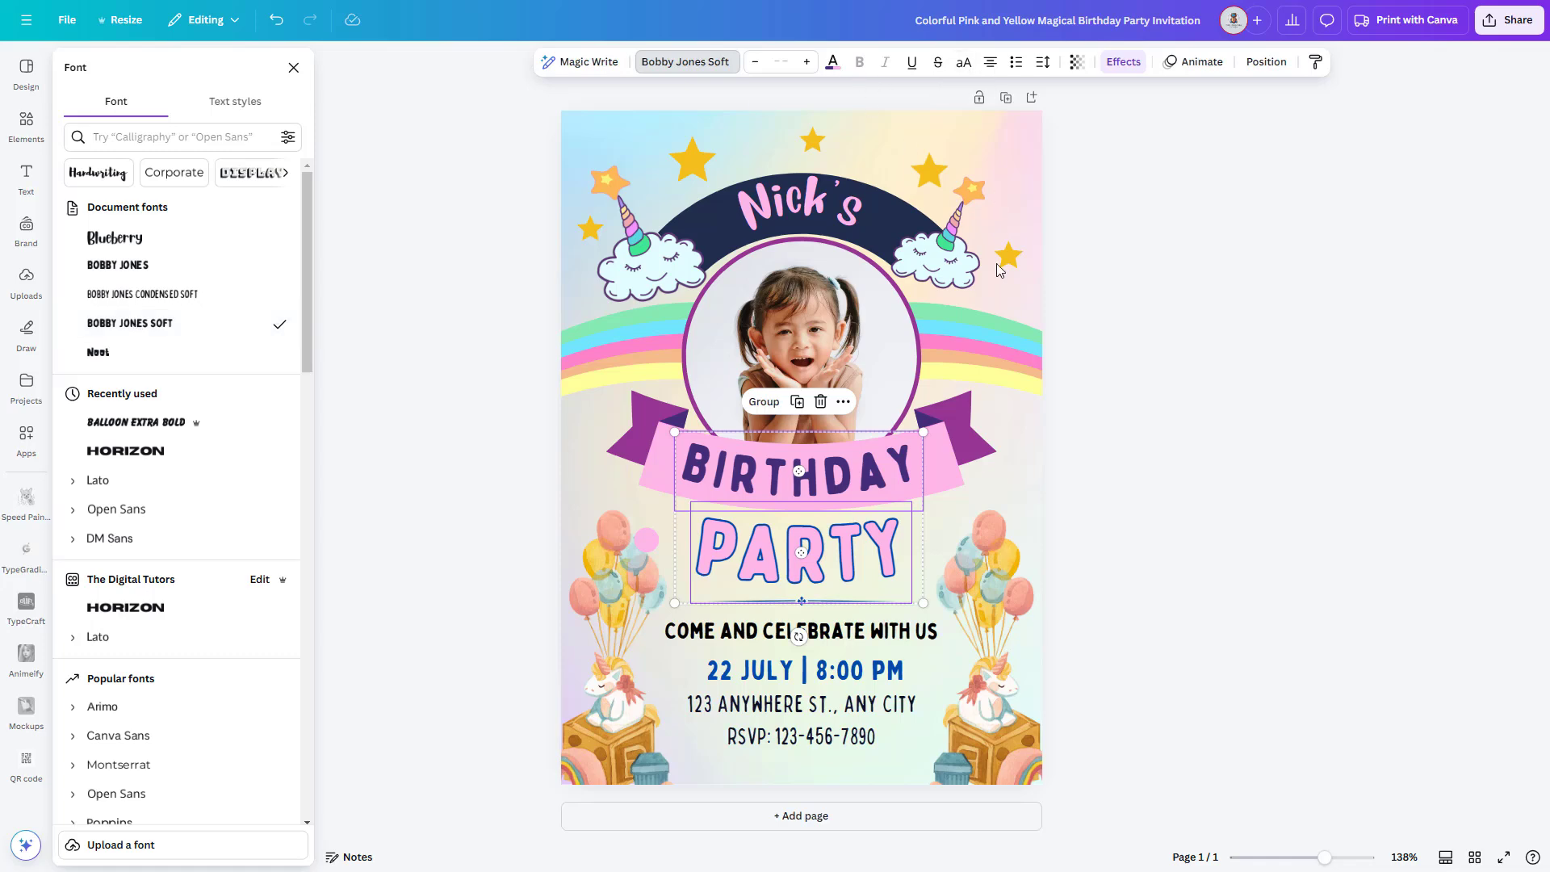
# - Recolour the word PARTY from pink to royal blue
pyautogui.click(854, 539)
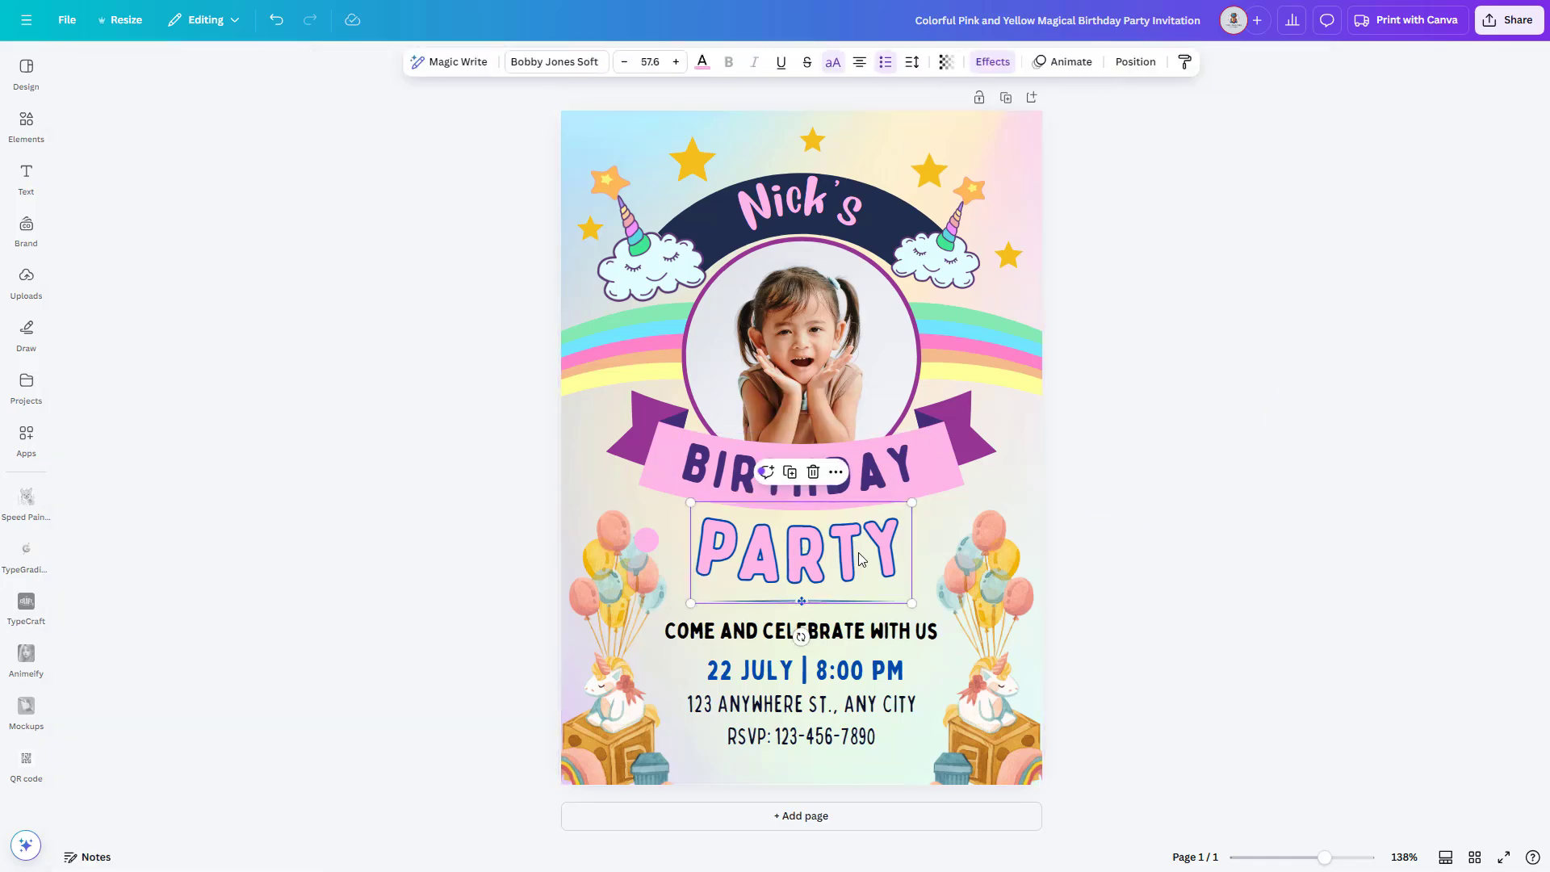
pyautogui.click(701, 62)
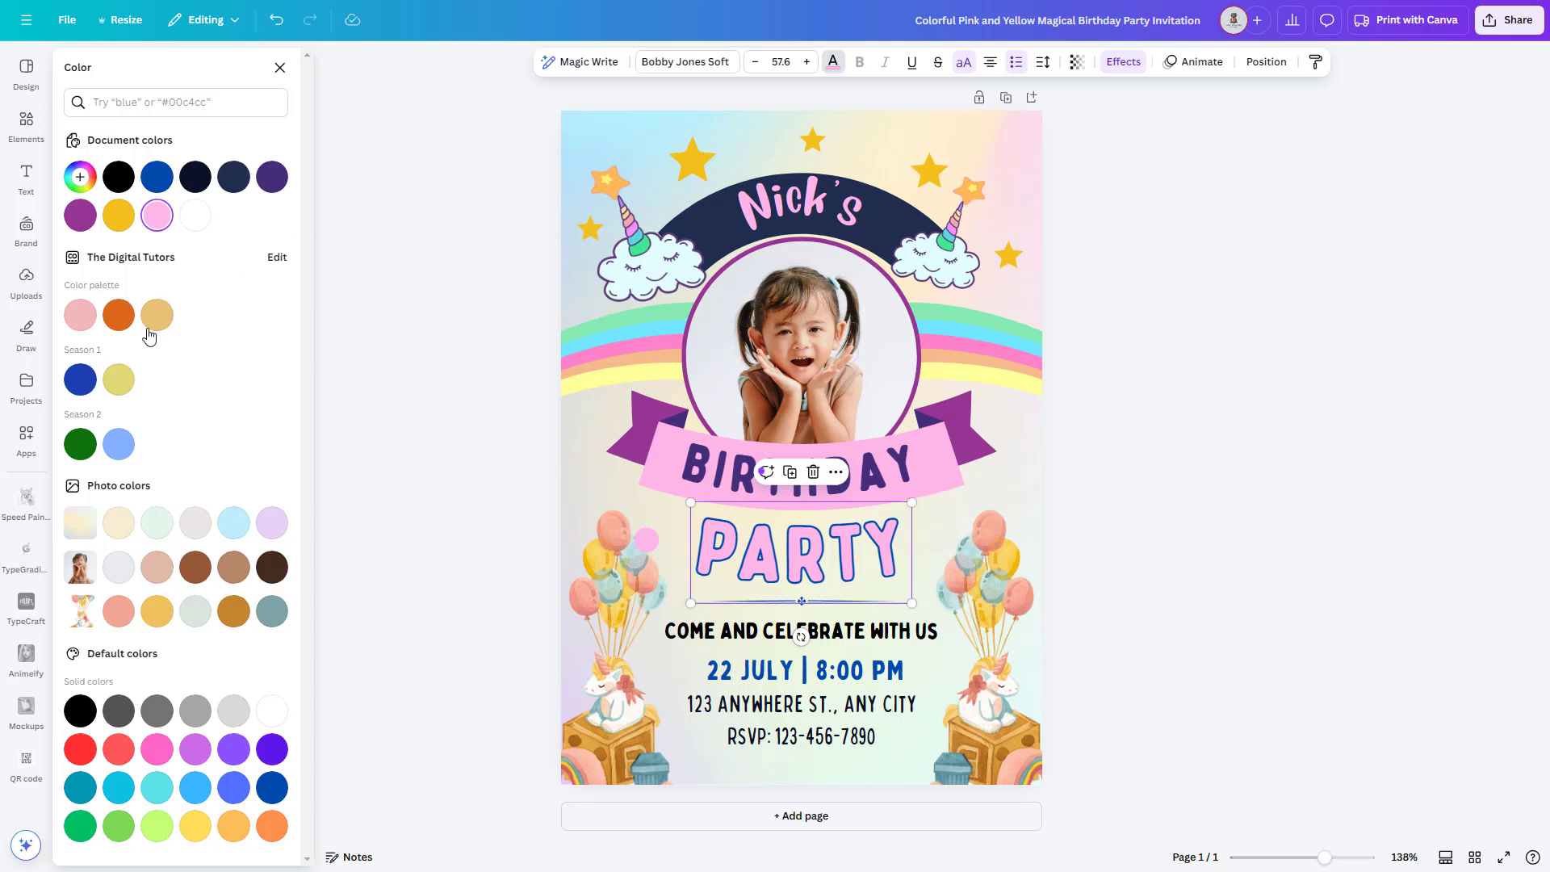
pyautogui.click(234, 788)
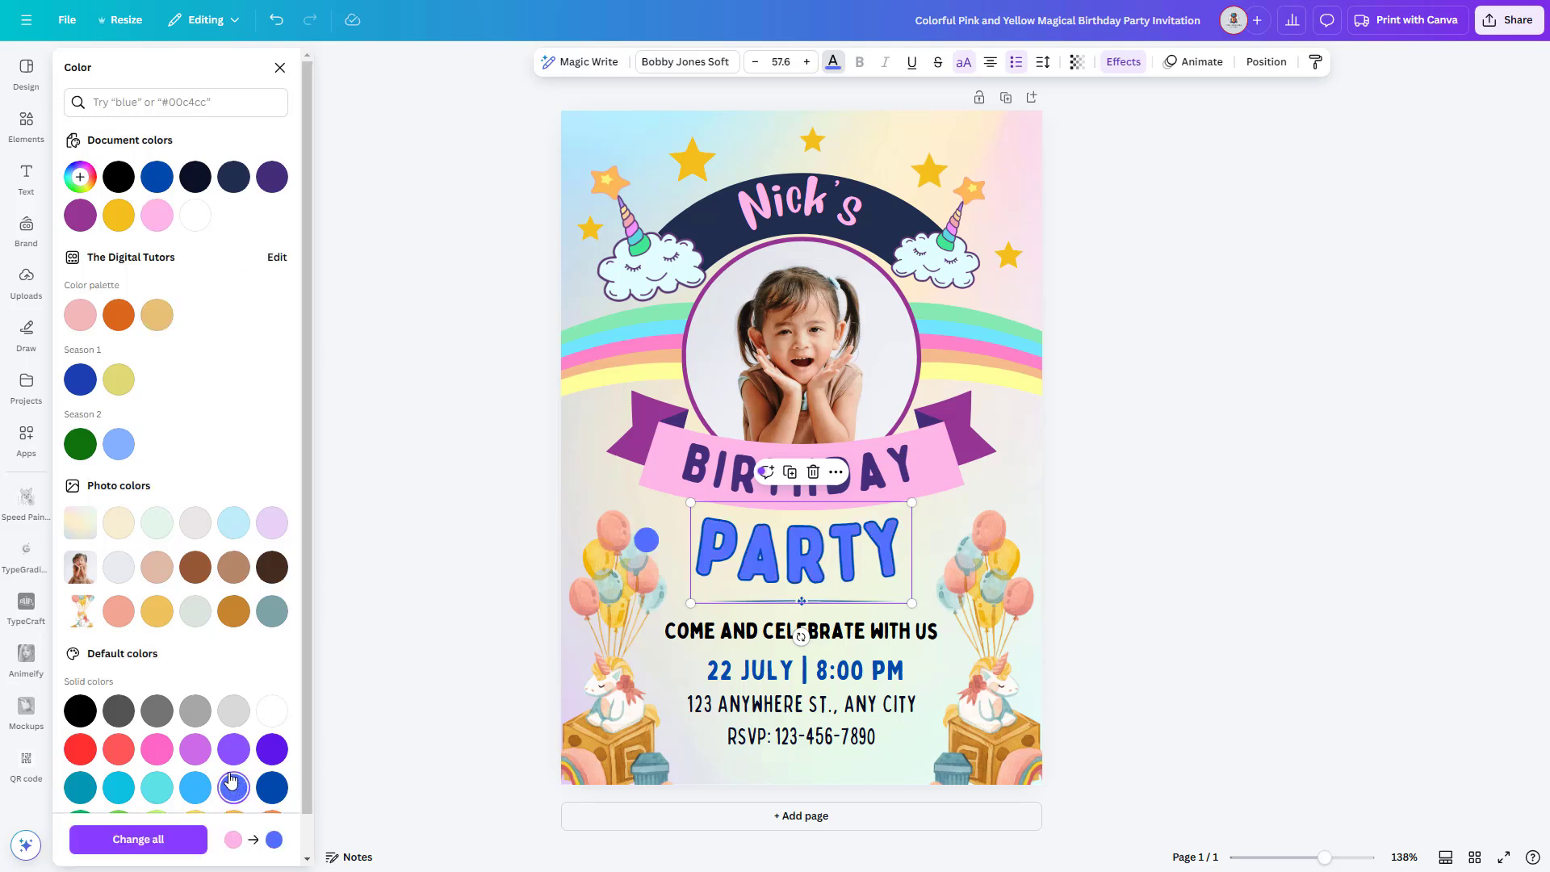
# - Turn the BIRTHDAY banner from pink to tan and its purple ribbon ends blue
pyautogui.click(664, 470)
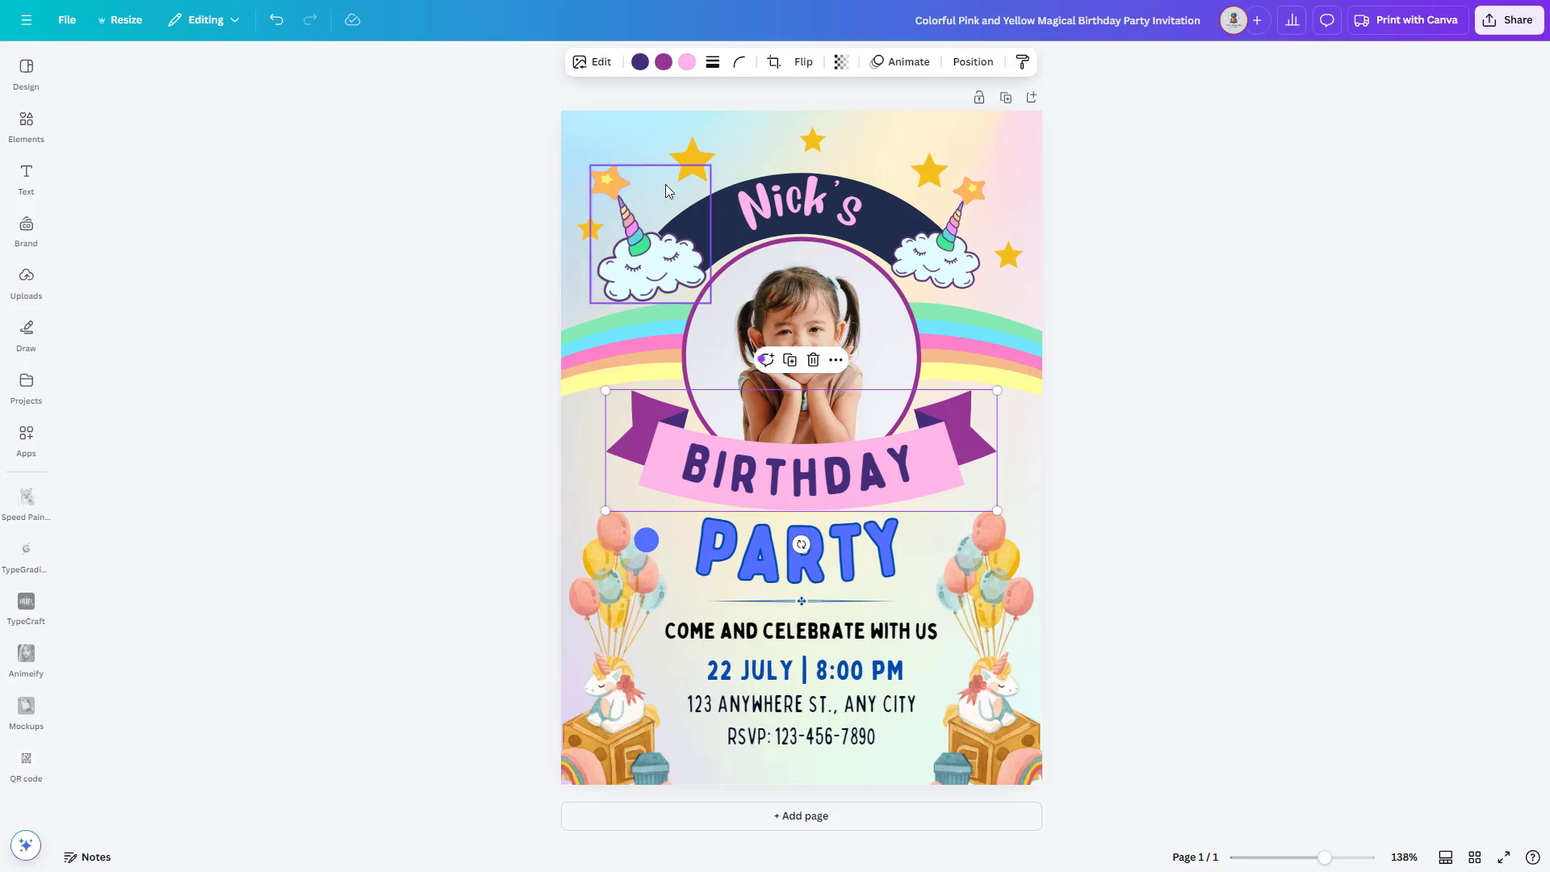
pyautogui.click(687, 61)
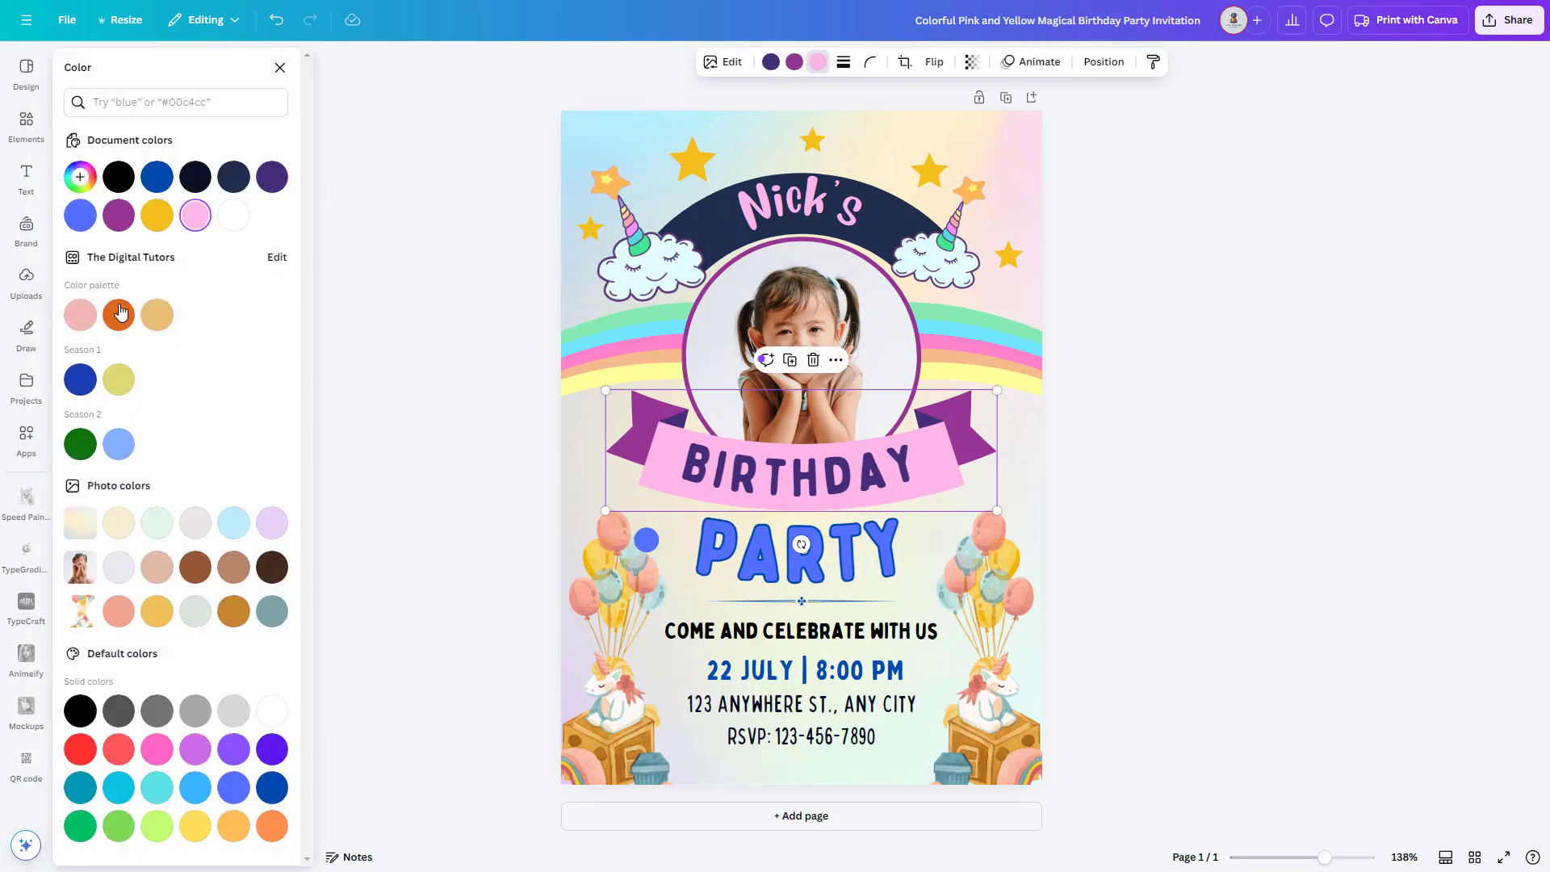
pyautogui.click(158, 318)
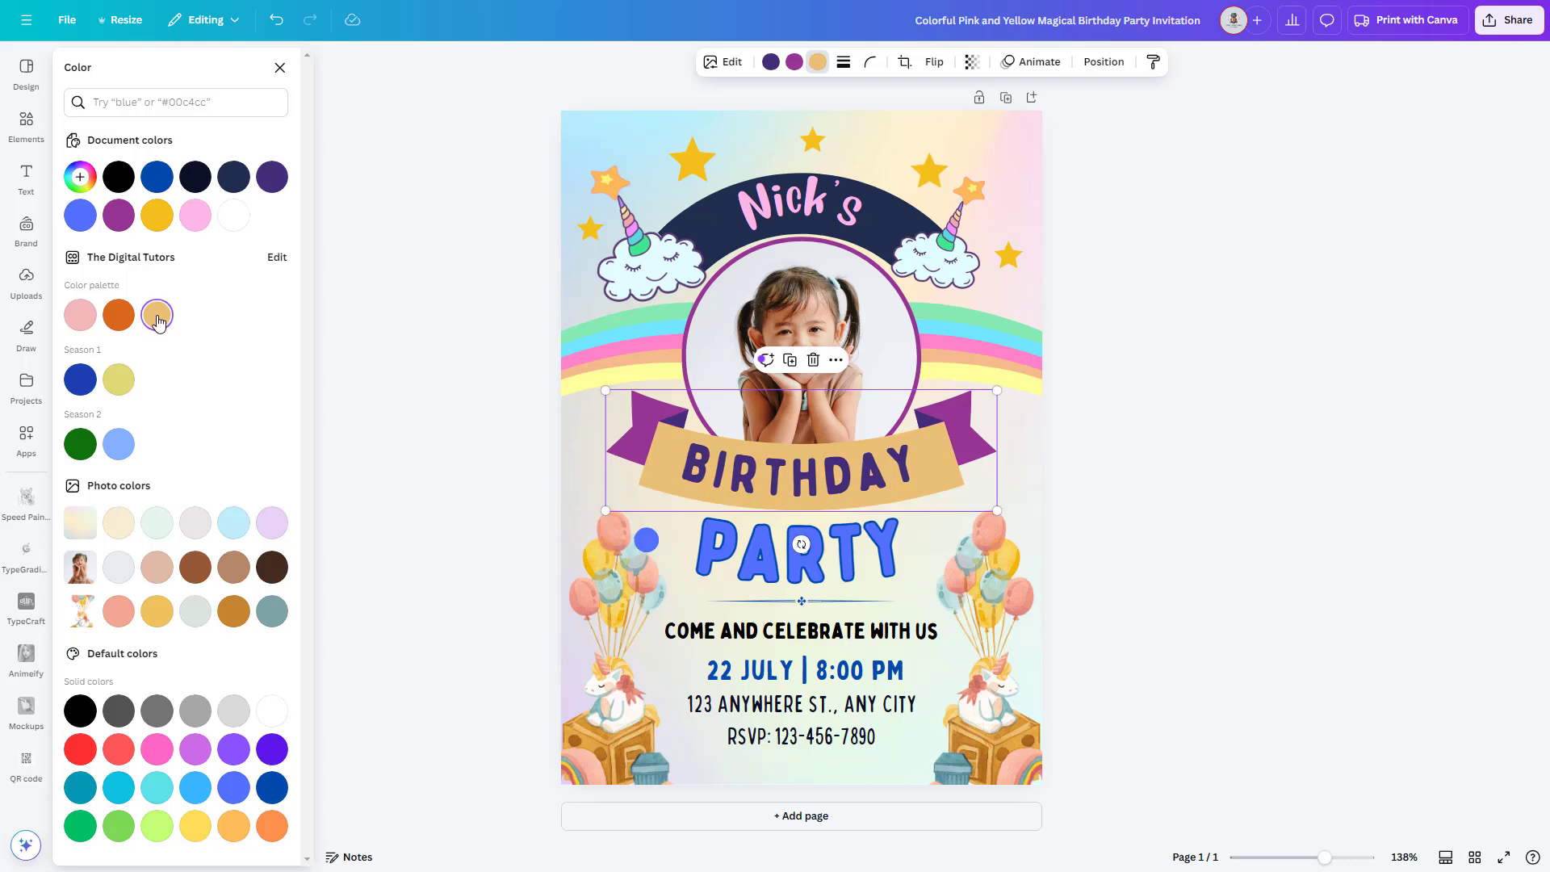
pyautogui.click(795, 62)
pyautogui.click(81, 379)
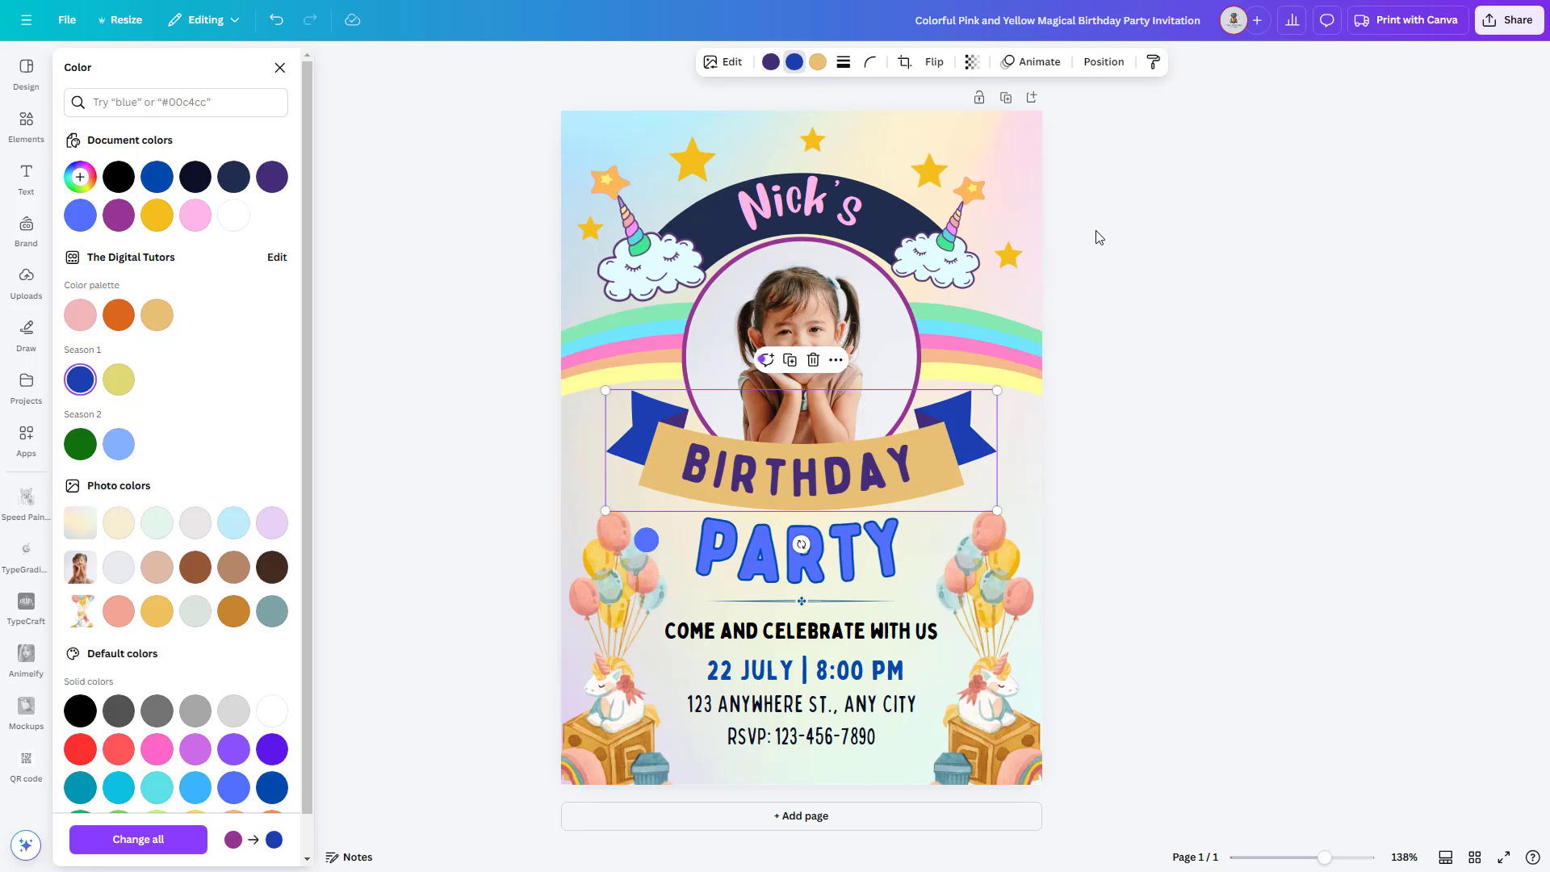
pyautogui.press('Escape')
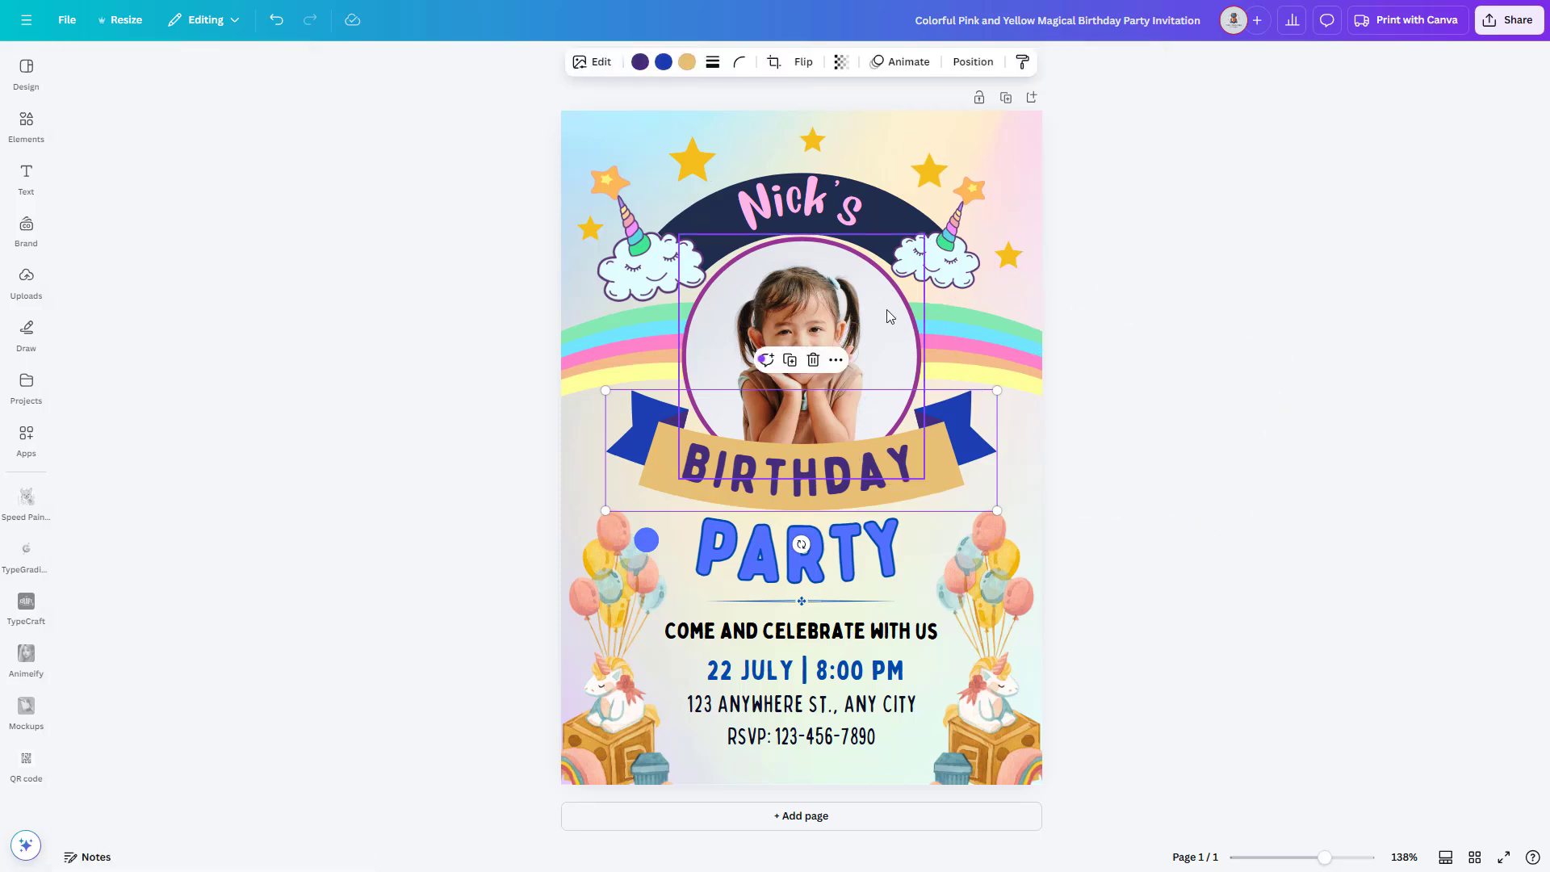
# - Replace the girl's photo in the circle frame with the uploaded baby photo, centered on the face
pyautogui.click(711, 335)
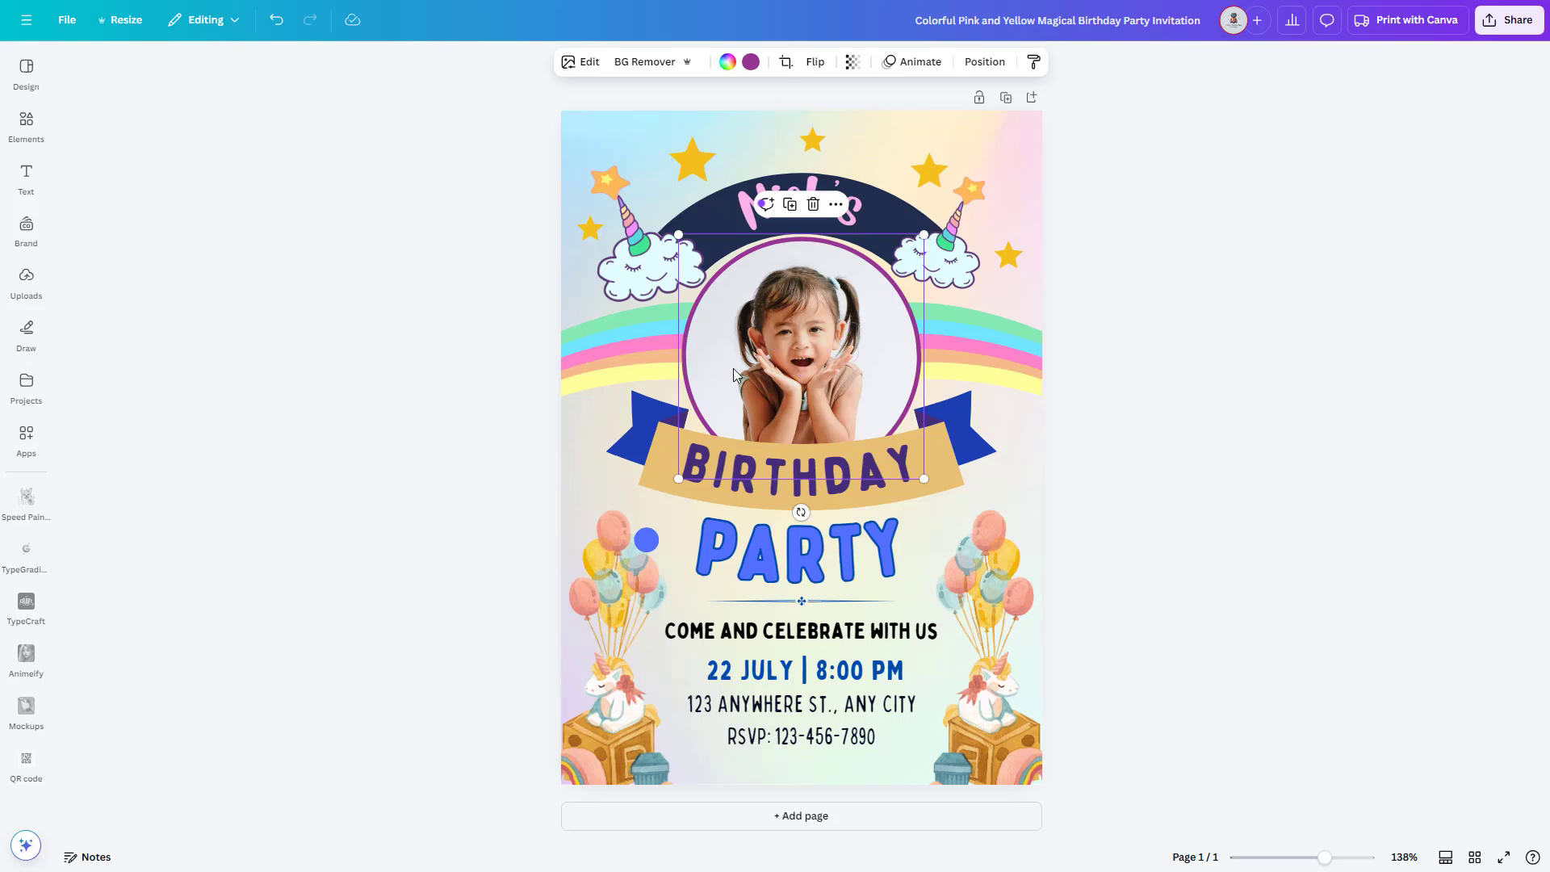
pyautogui.press('Delete')
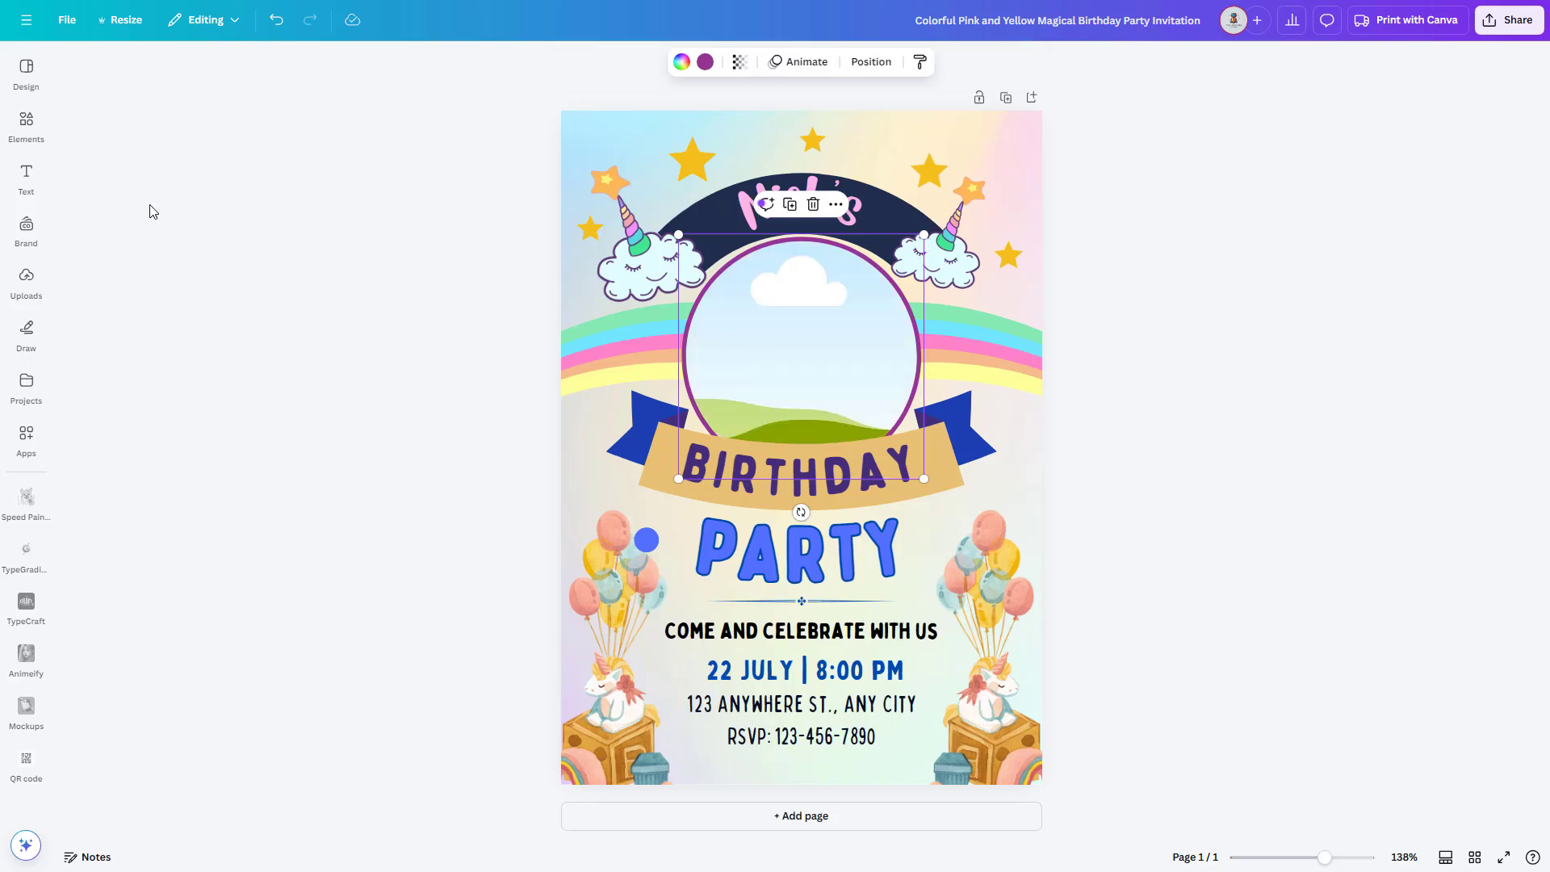
pyautogui.click(22, 280)
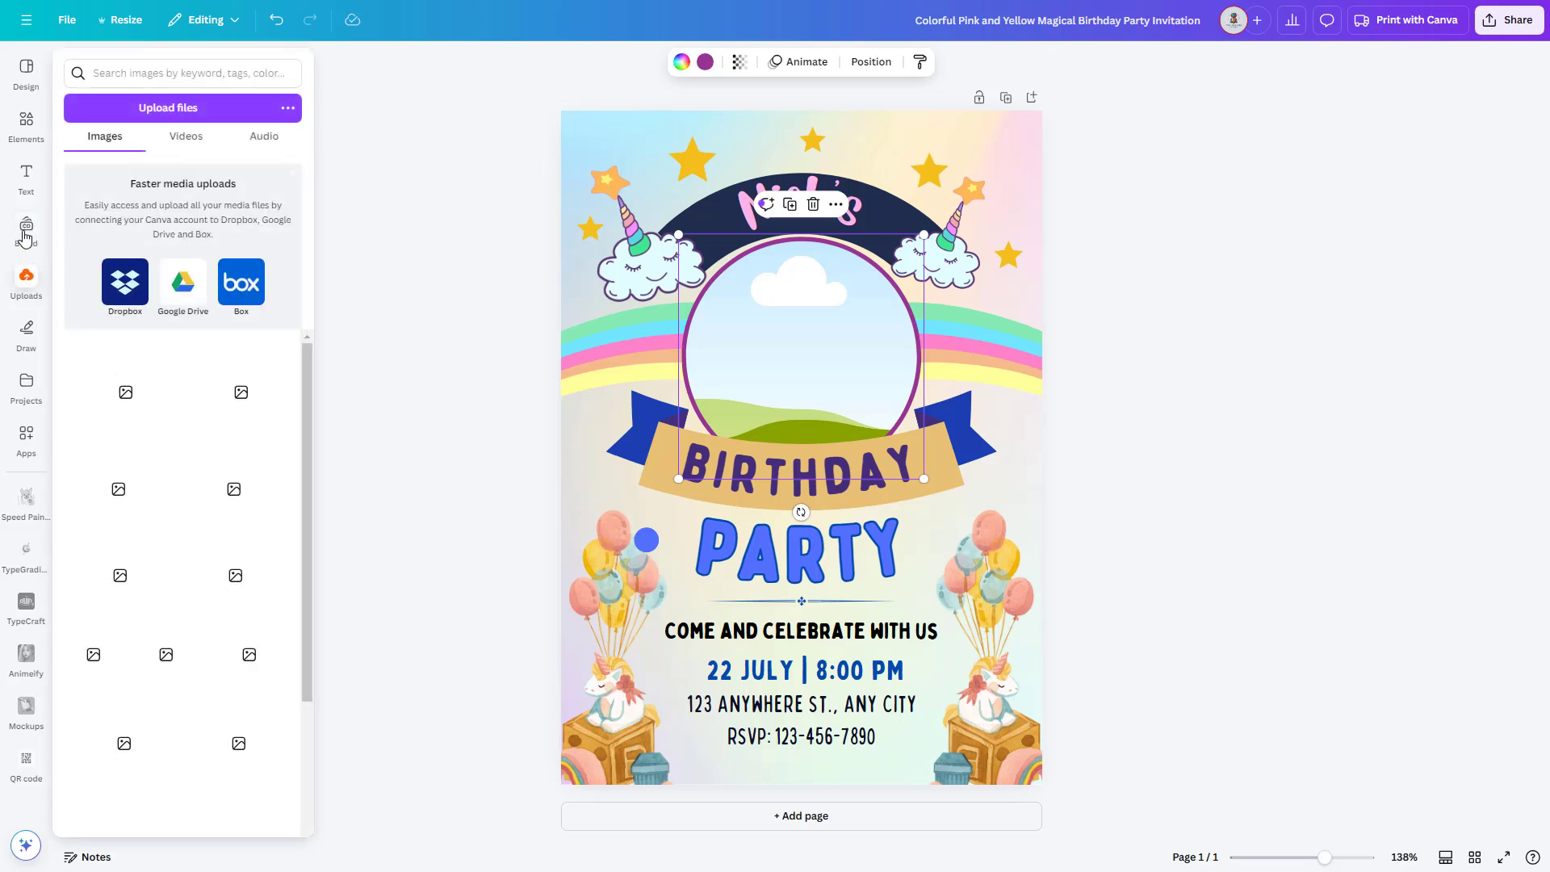
pyautogui.hotkey('ctrl', 'v')
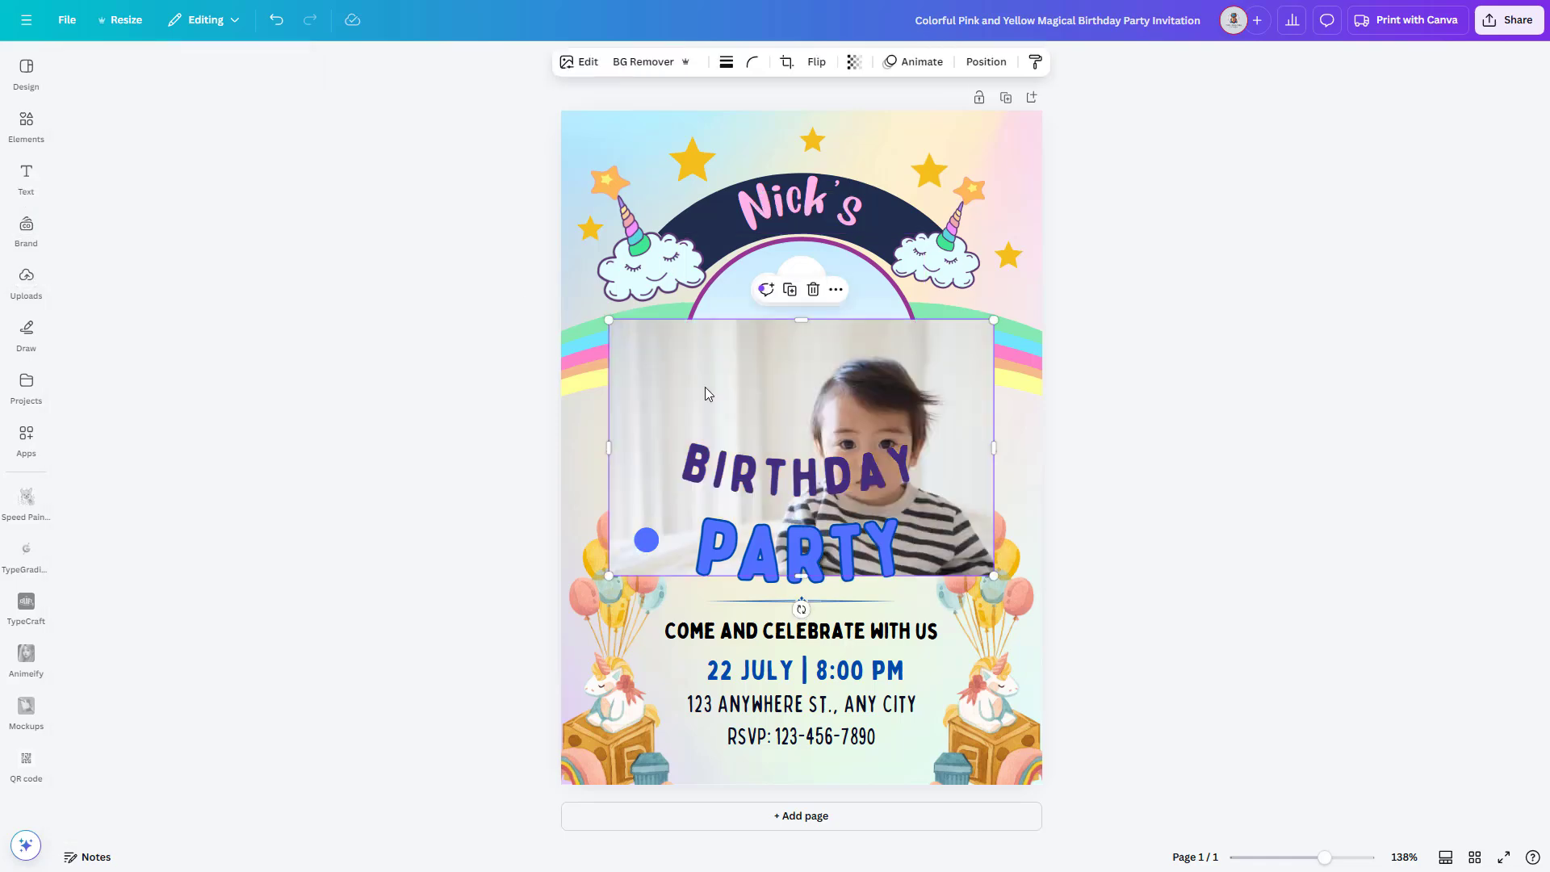
pyautogui.moveTo(820, 387); pyautogui.dragTo(749, 368)
pyautogui.doubleClick(764, 363)
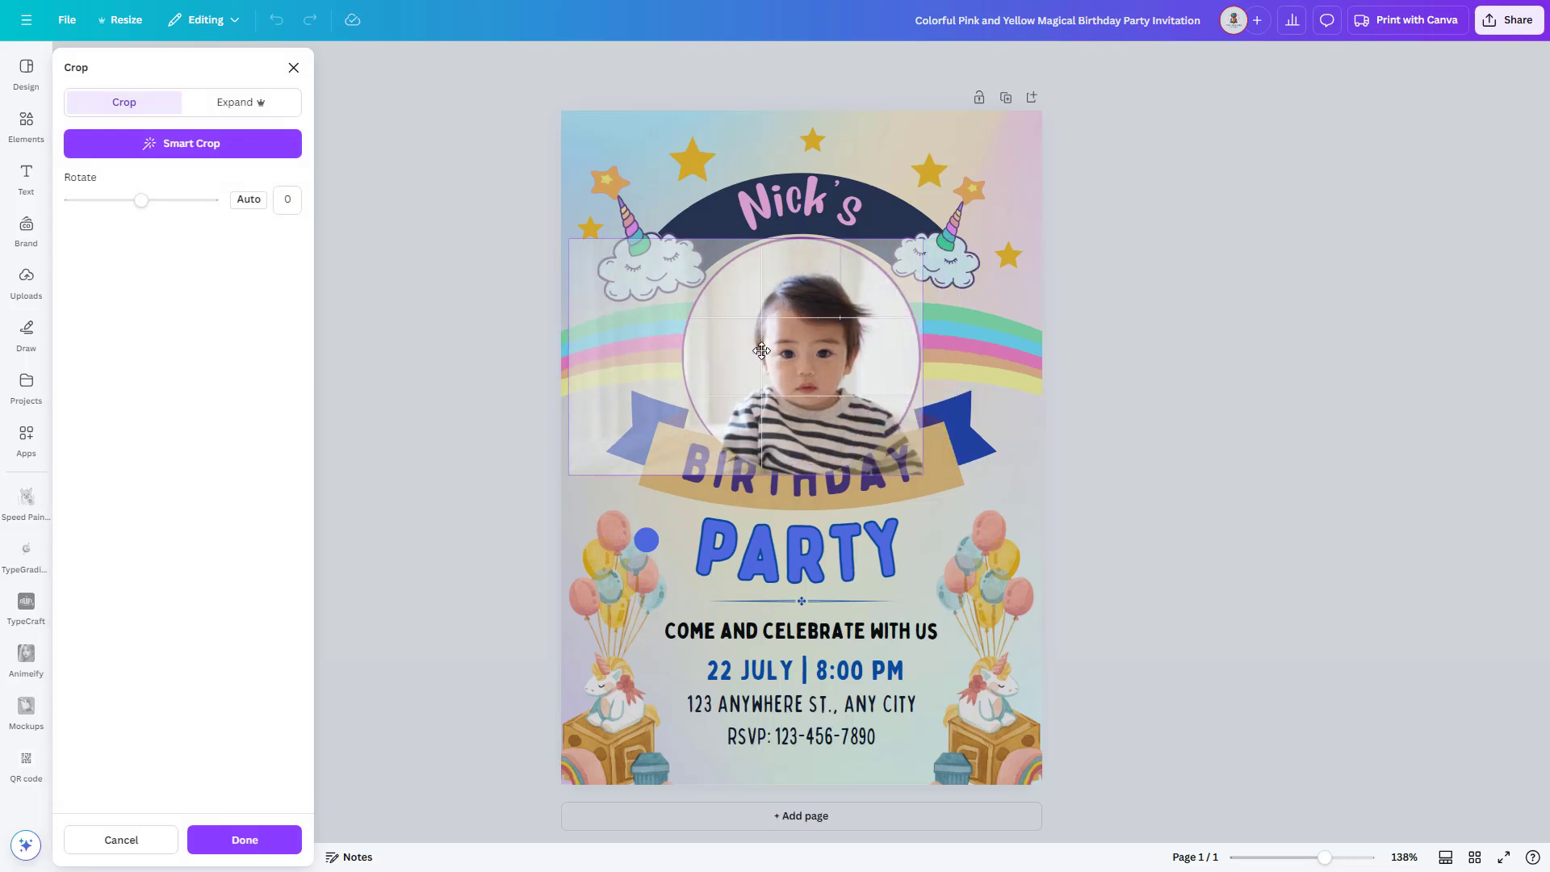
pyautogui.click(1089, 356)
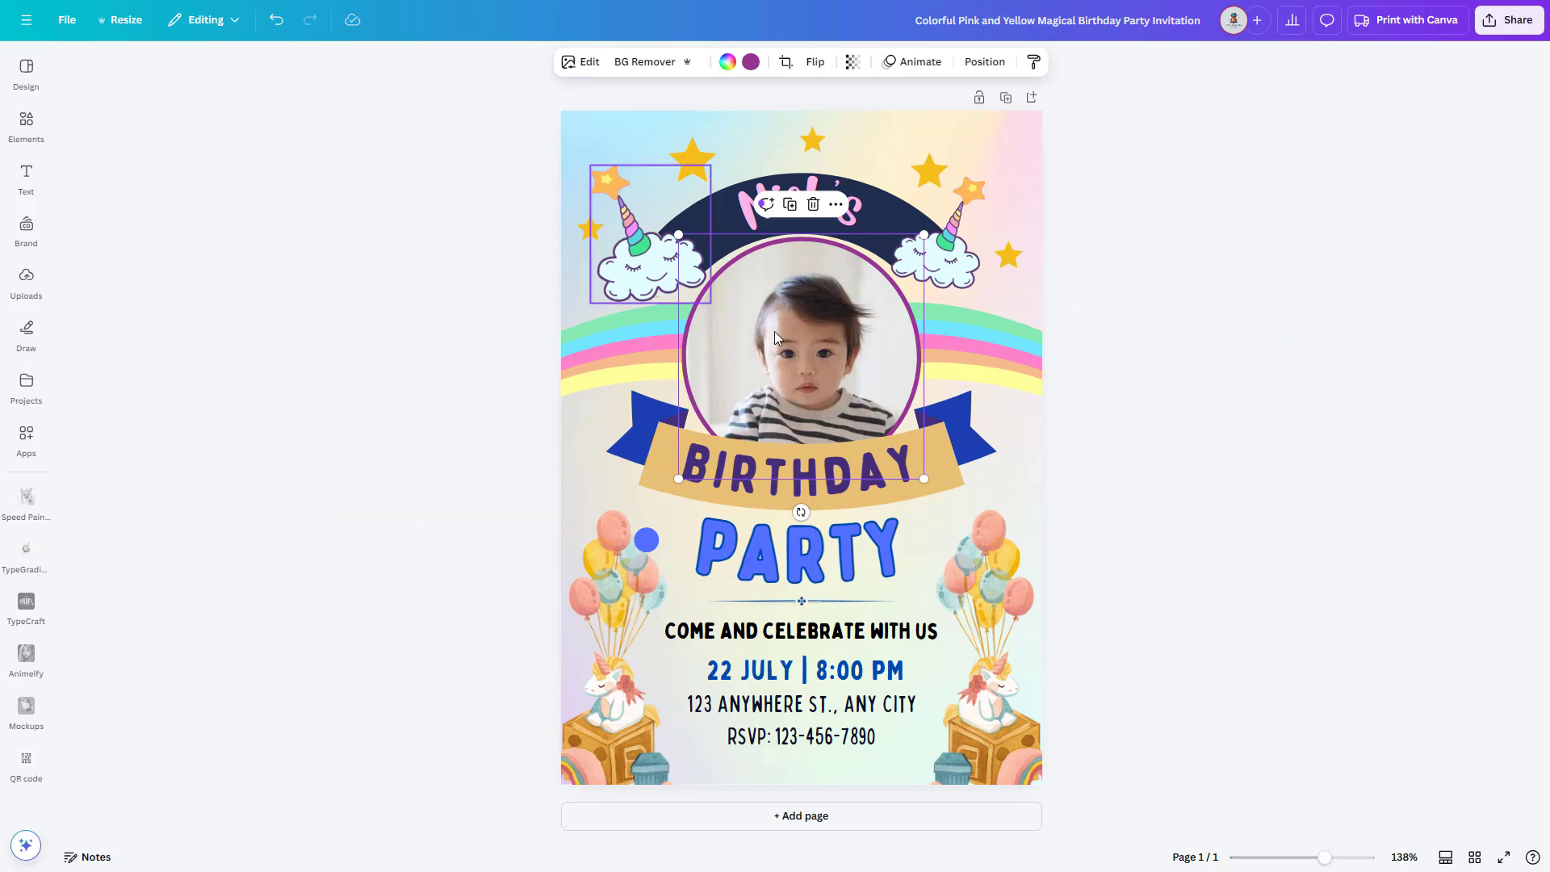
pyautogui.click(999, 670)
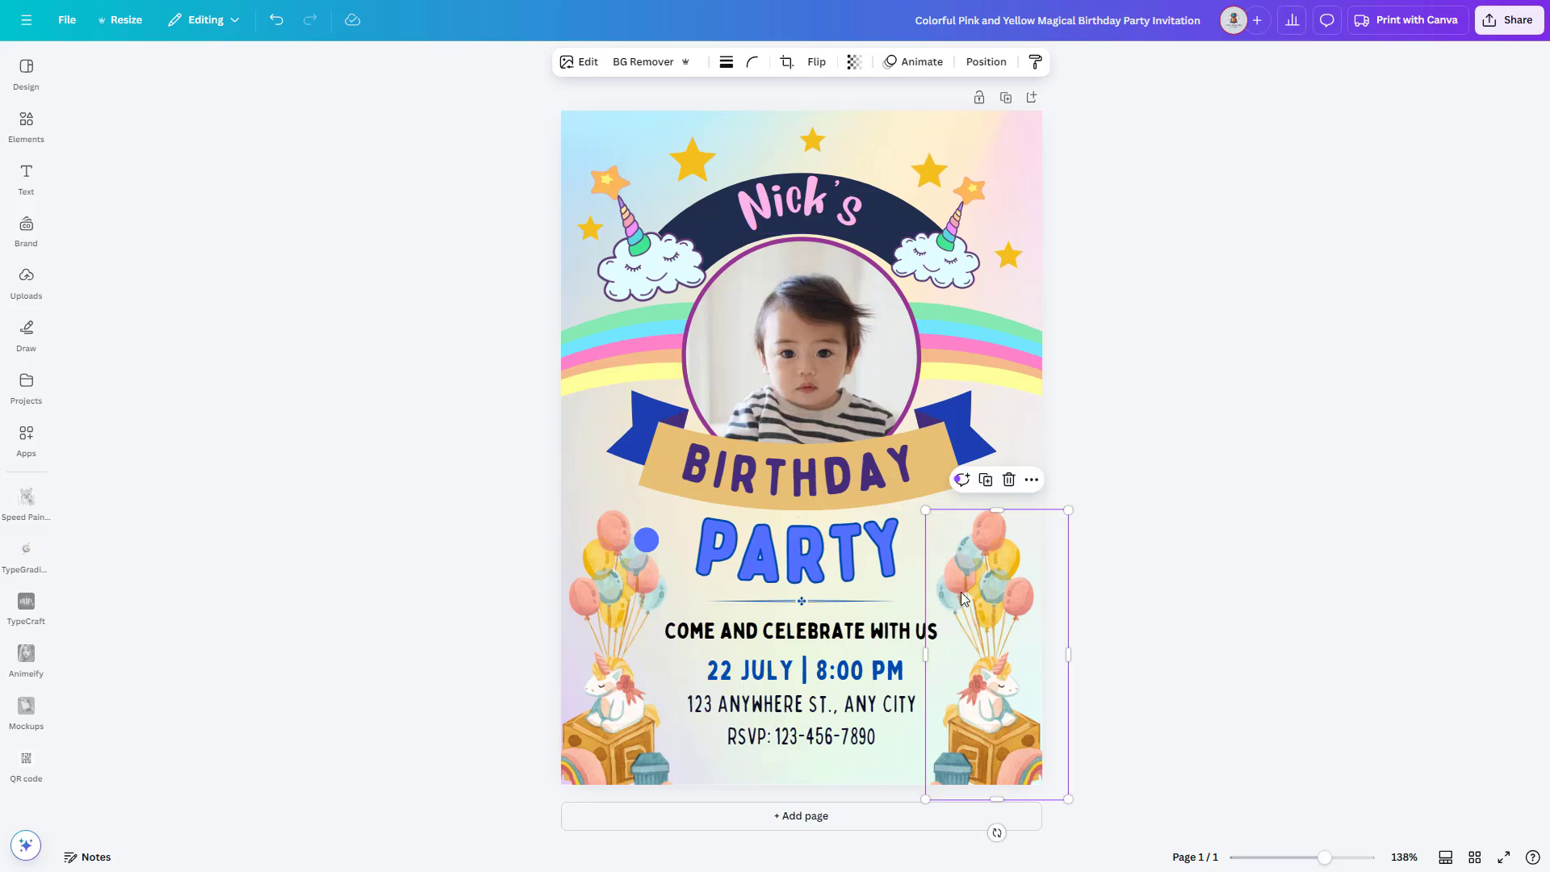
# - Delete both balloon-and-unicorn images from the bottom corners
pyautogui.press('Delete')
pyautogui.click(607, 607)
pyautogui.press('Delete')
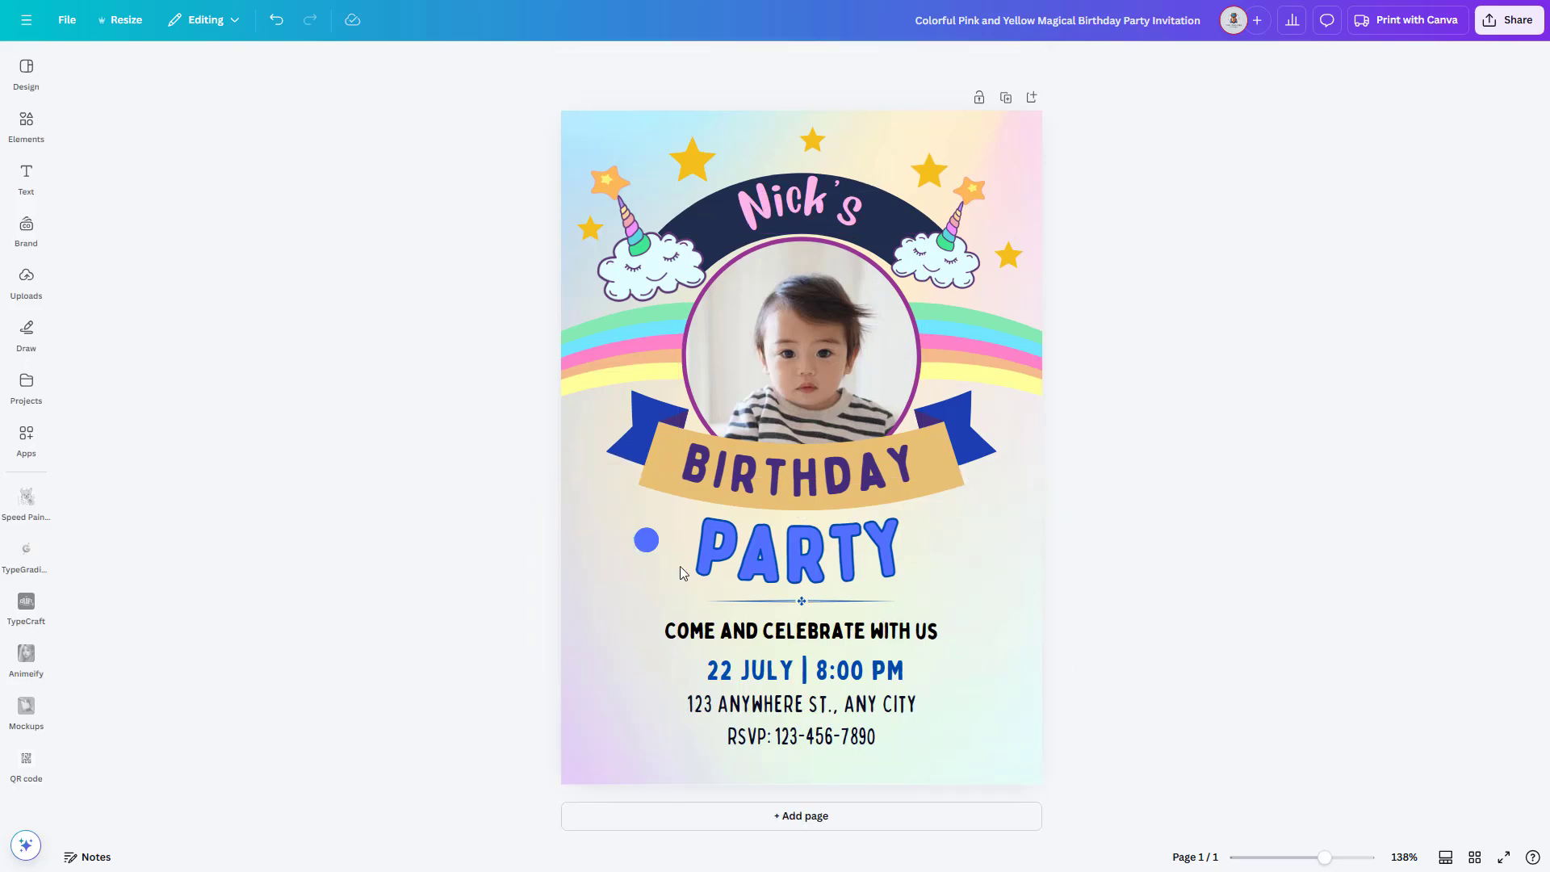
# - Add a balloons-and-gifts graphic from a 'birthday party' Graphics search to both bottom corners
pyautogui.click(26, 123)
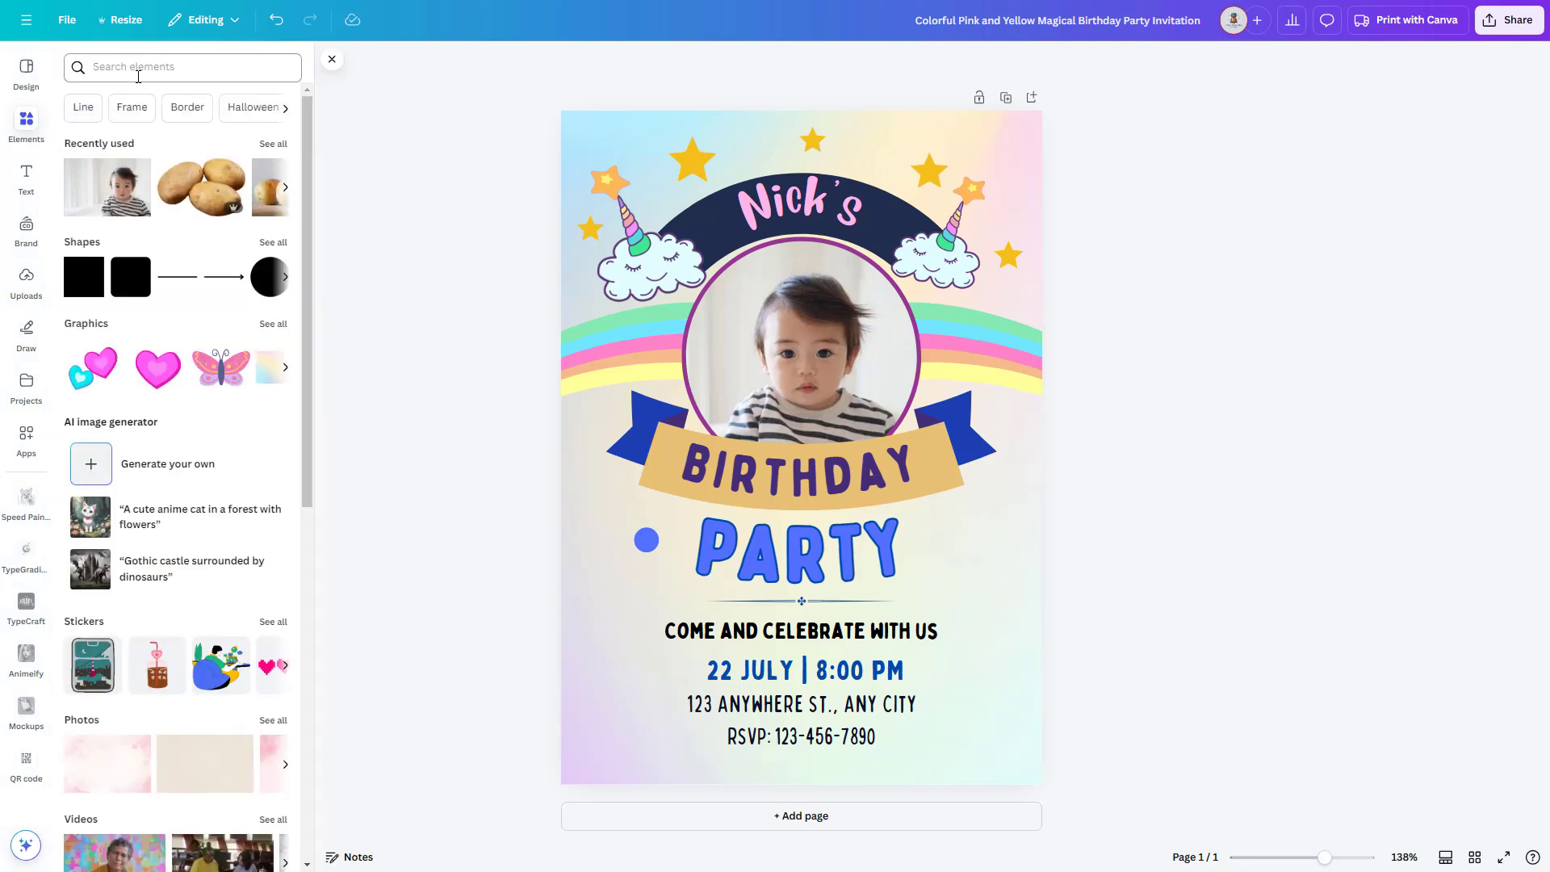
pyautogui.click(138, 71)
pyautogui.write('birthday party')
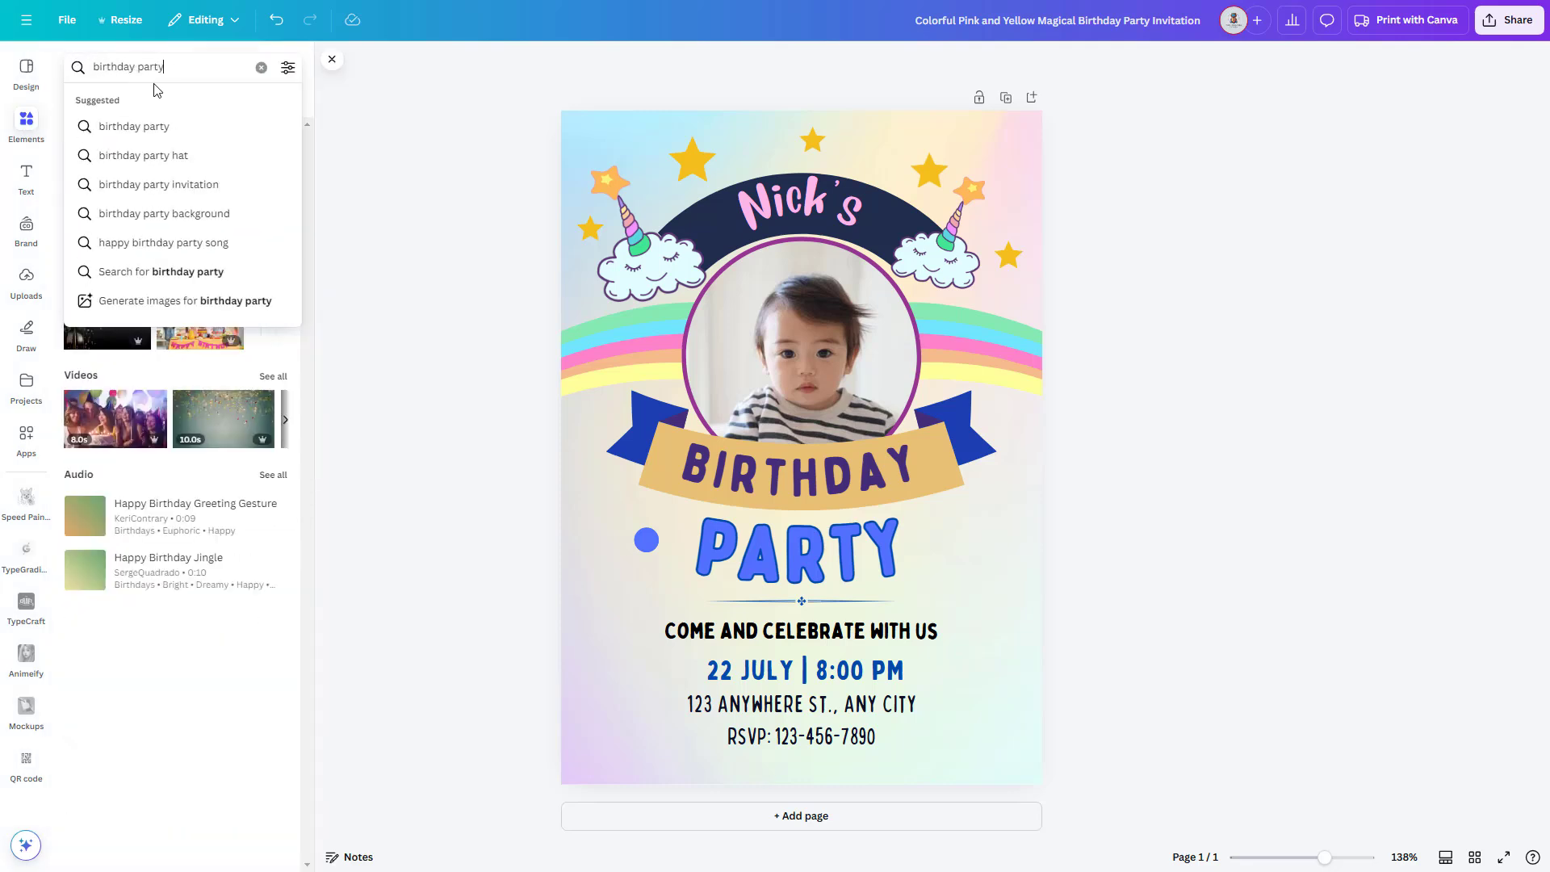
pyautogui.press('Return')
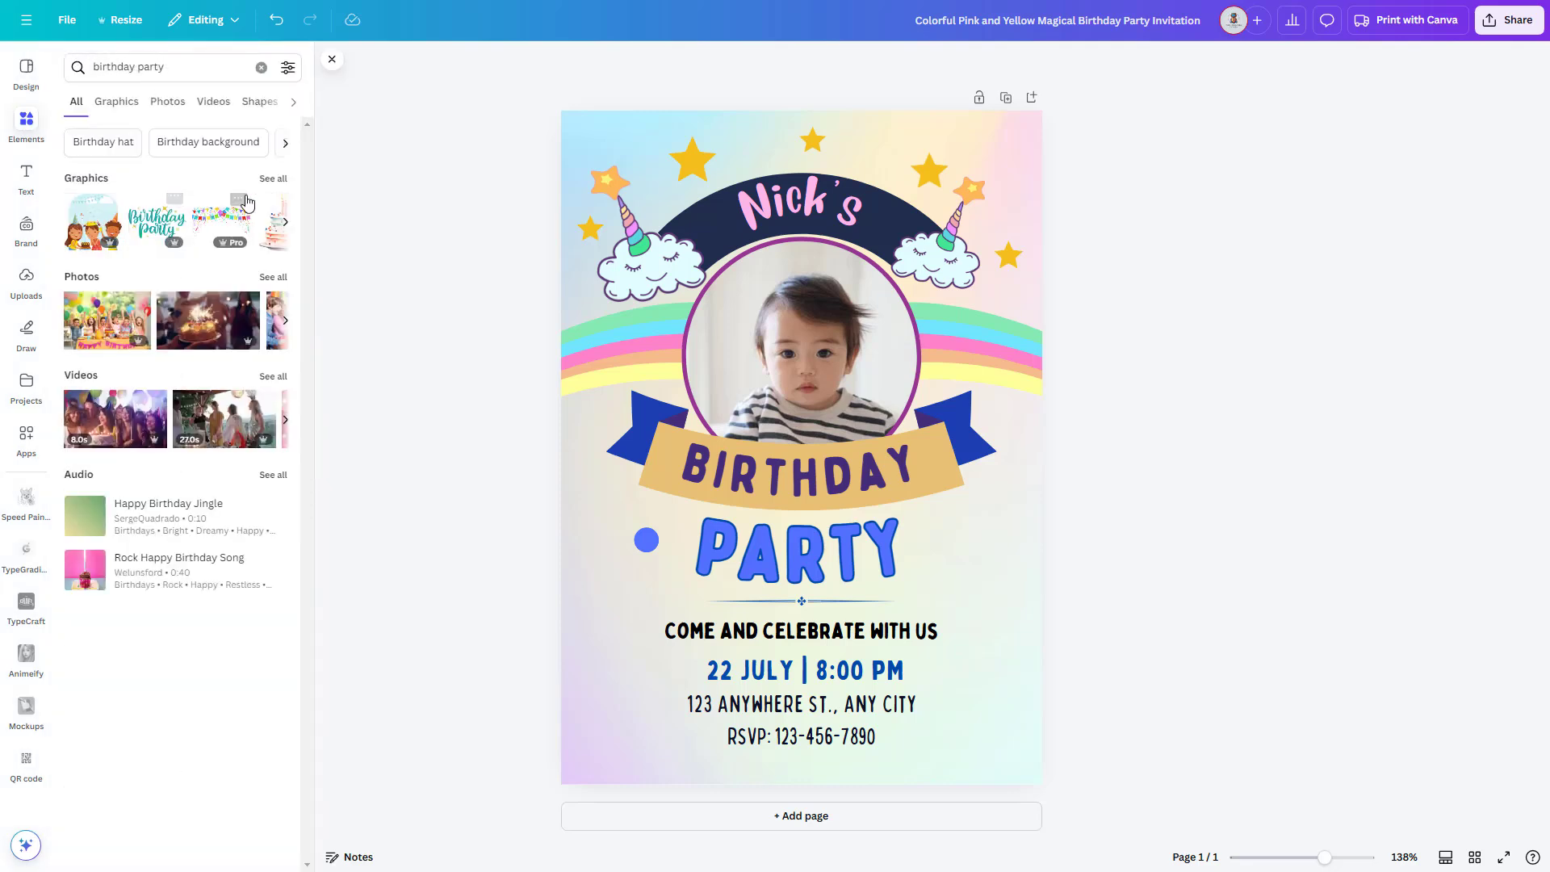
pyautogui.click(272, 177)
pyautogui.scroll(-3, 206, 284)
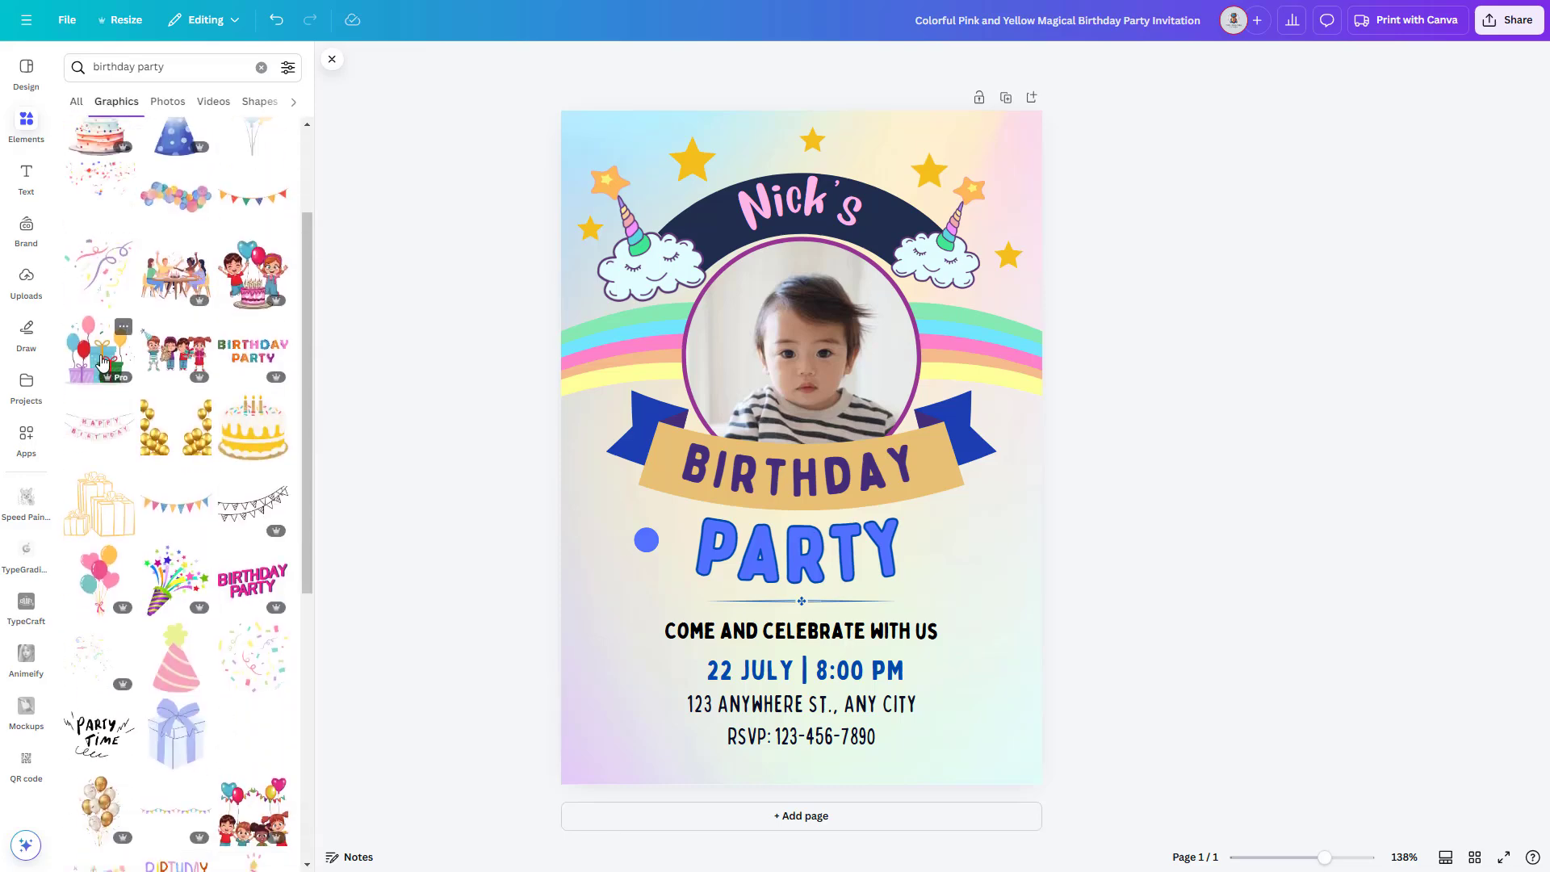
pyautogui.click(98, 349)
pyautogui.moveTo(778, 405); pyautogui.dragTo(927, 622)
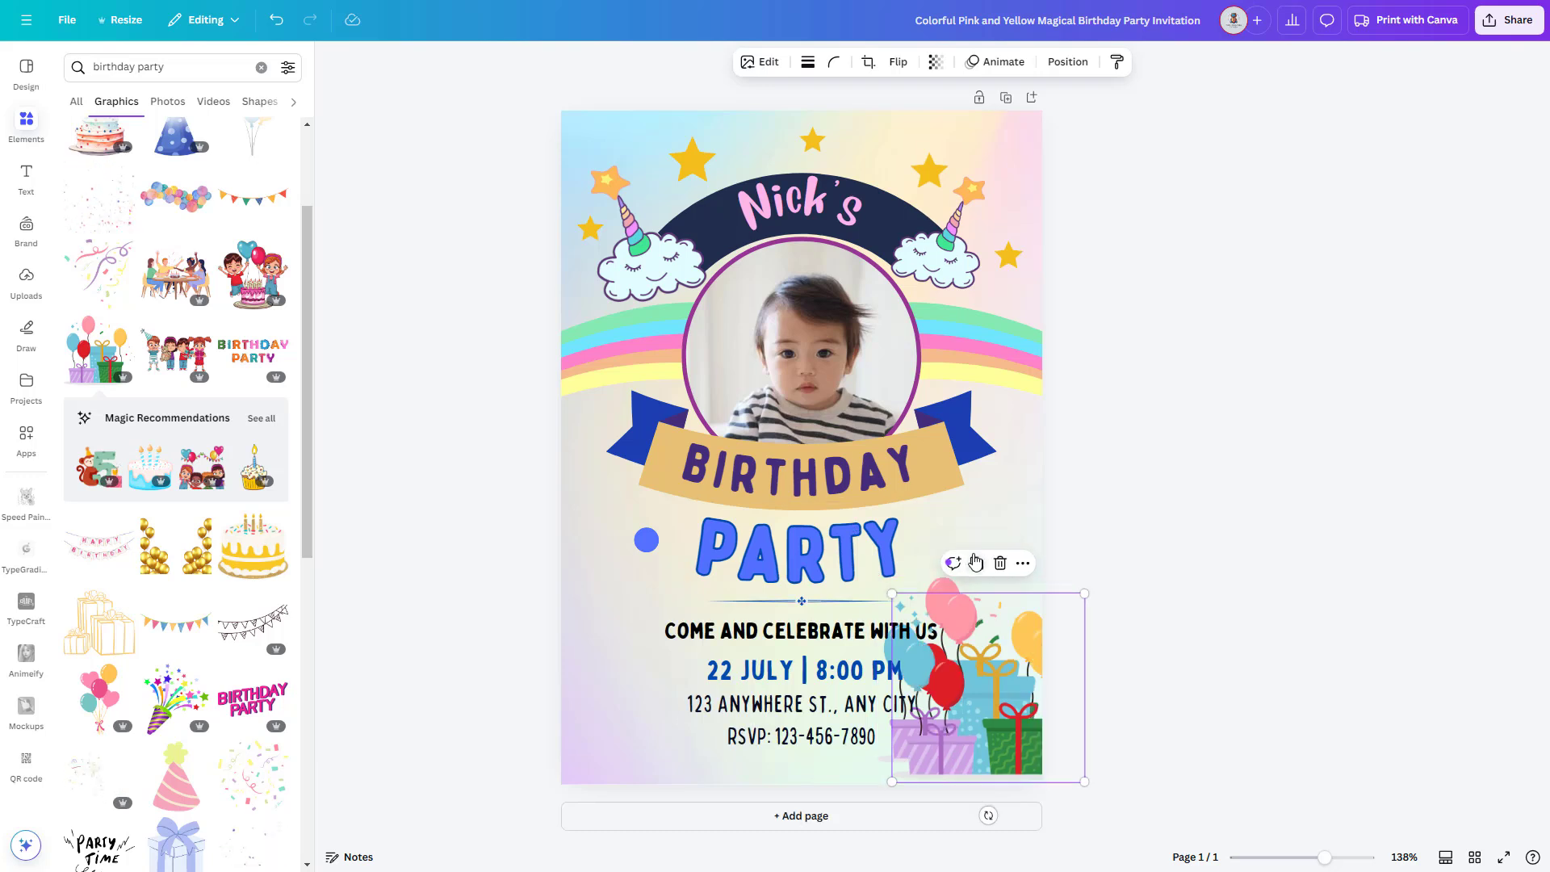
pyautogui.moveTo(969, 670); pyautogui.dragTo(634, 682)
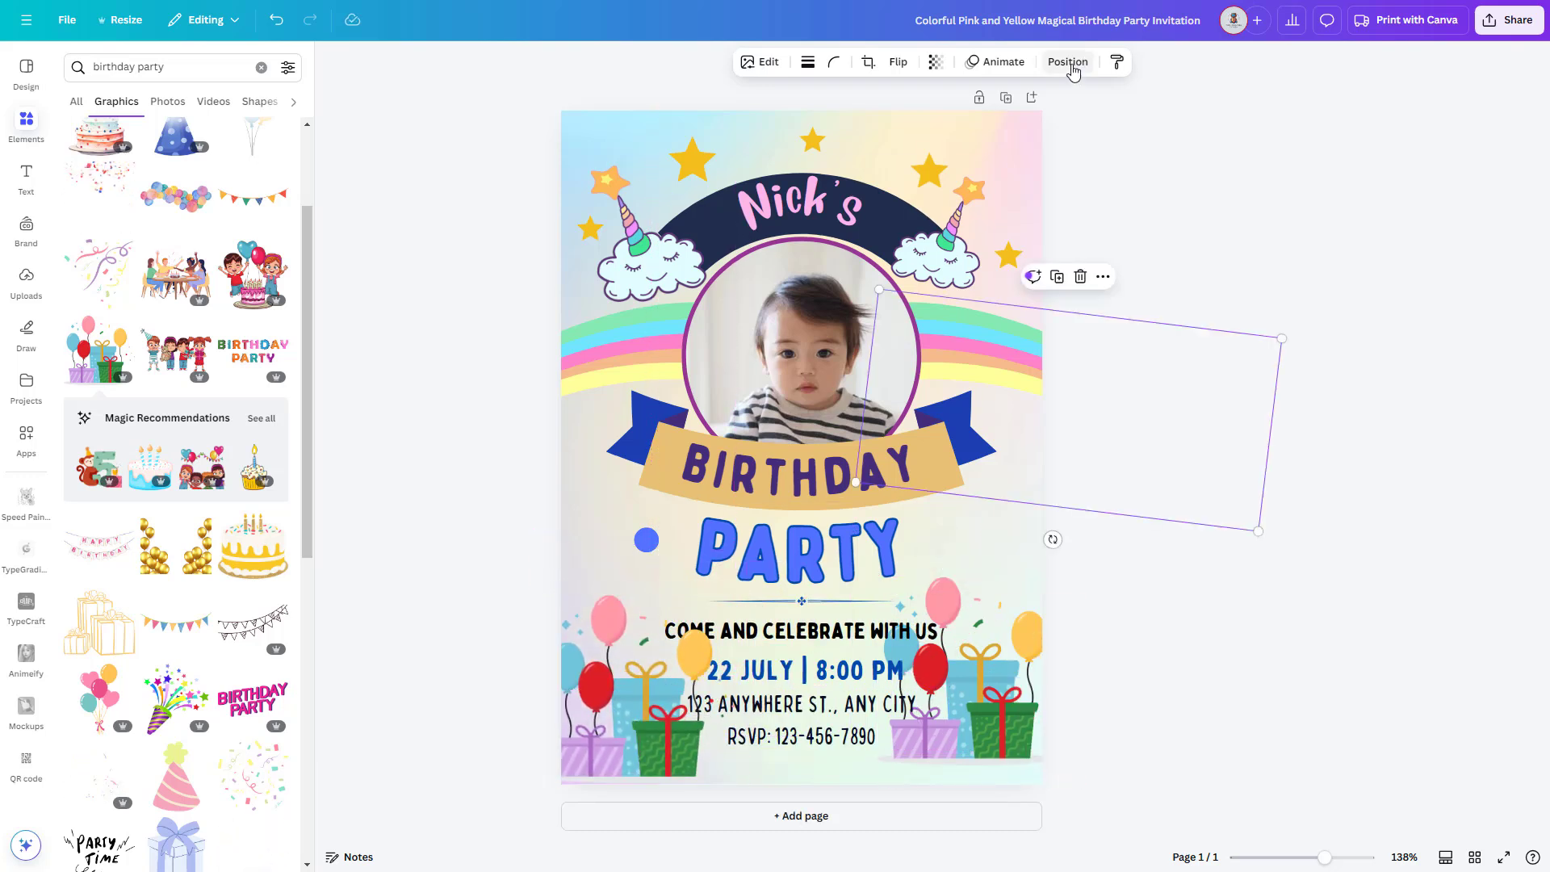
# - Move the balloons layer below the text layers
pyautogui.click(1081, 63)
pyautogui.click(243, 103)
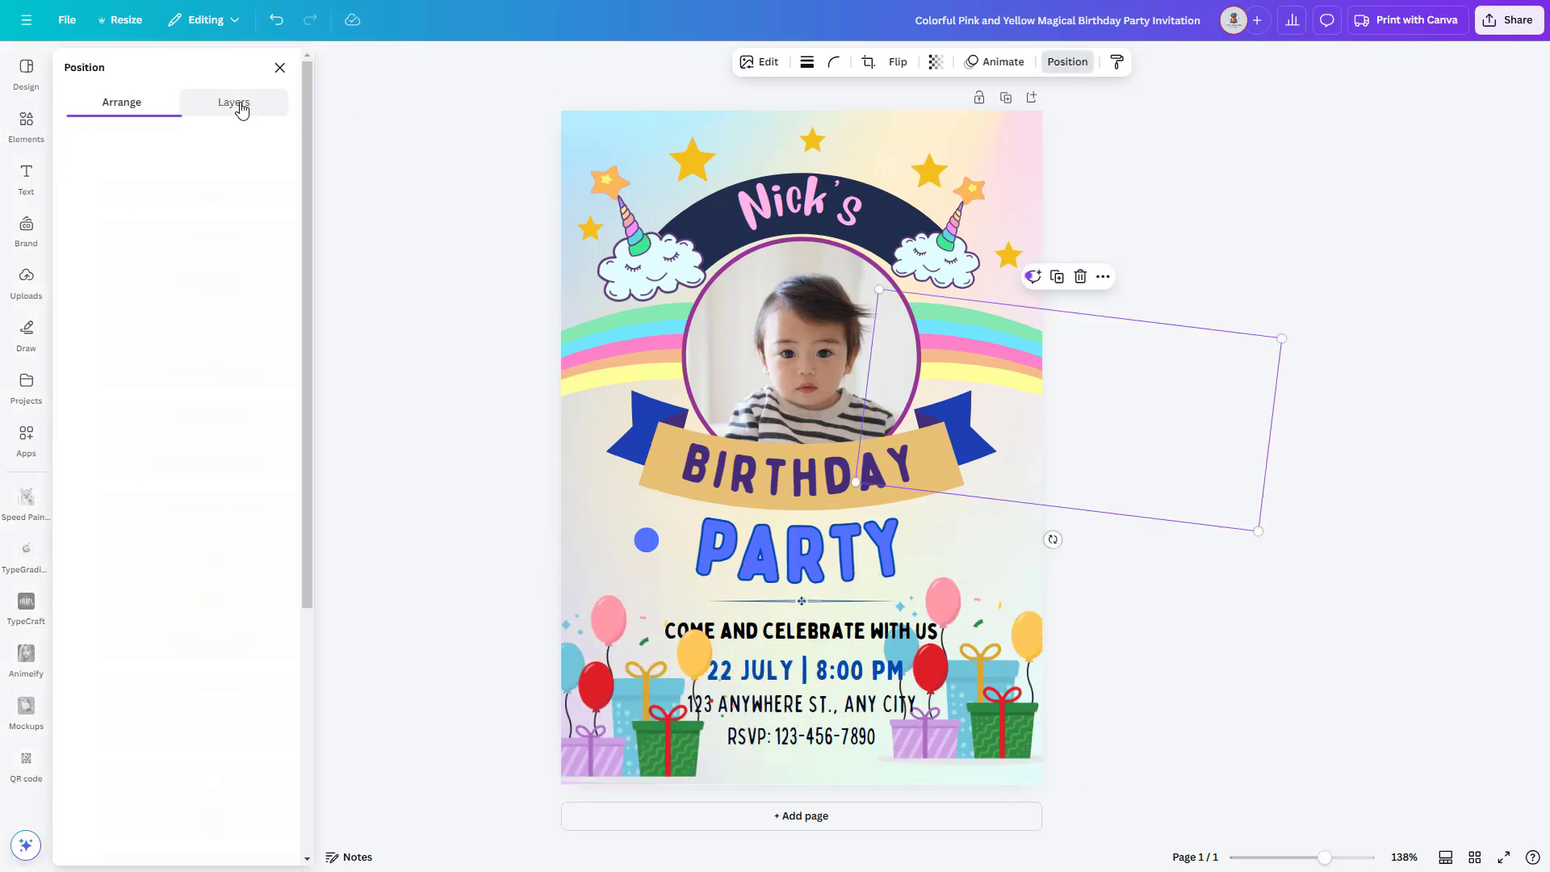
pyautogui.scroll(-3, 192, 207)
pyautogui.scroll(5, 192, 207)
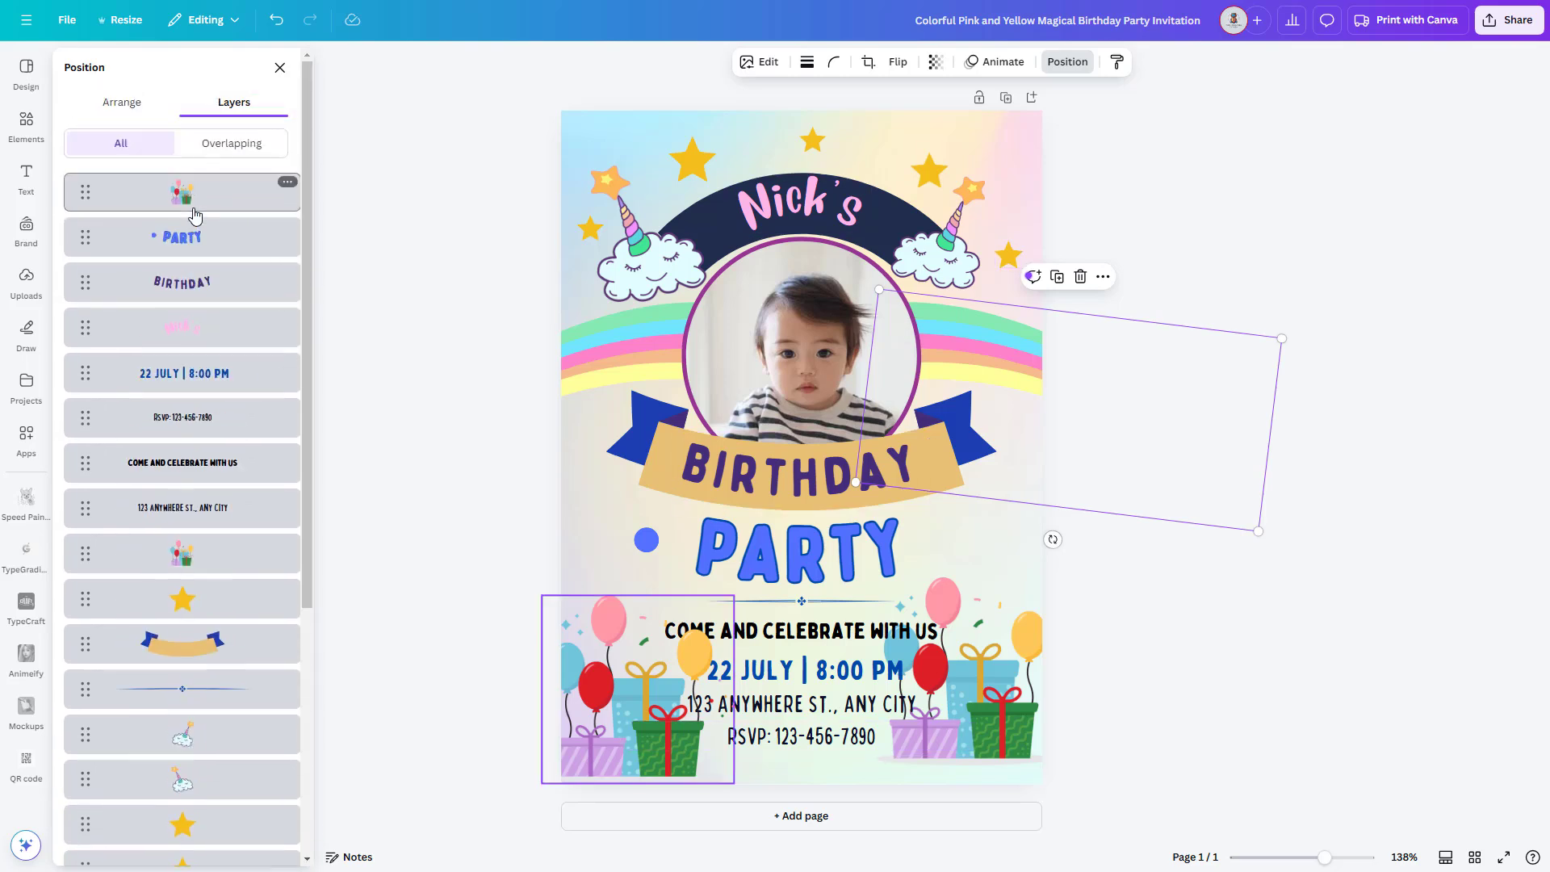
pyautogui.moveTo(193, 206); pyautogui.dragTo(207, 533)
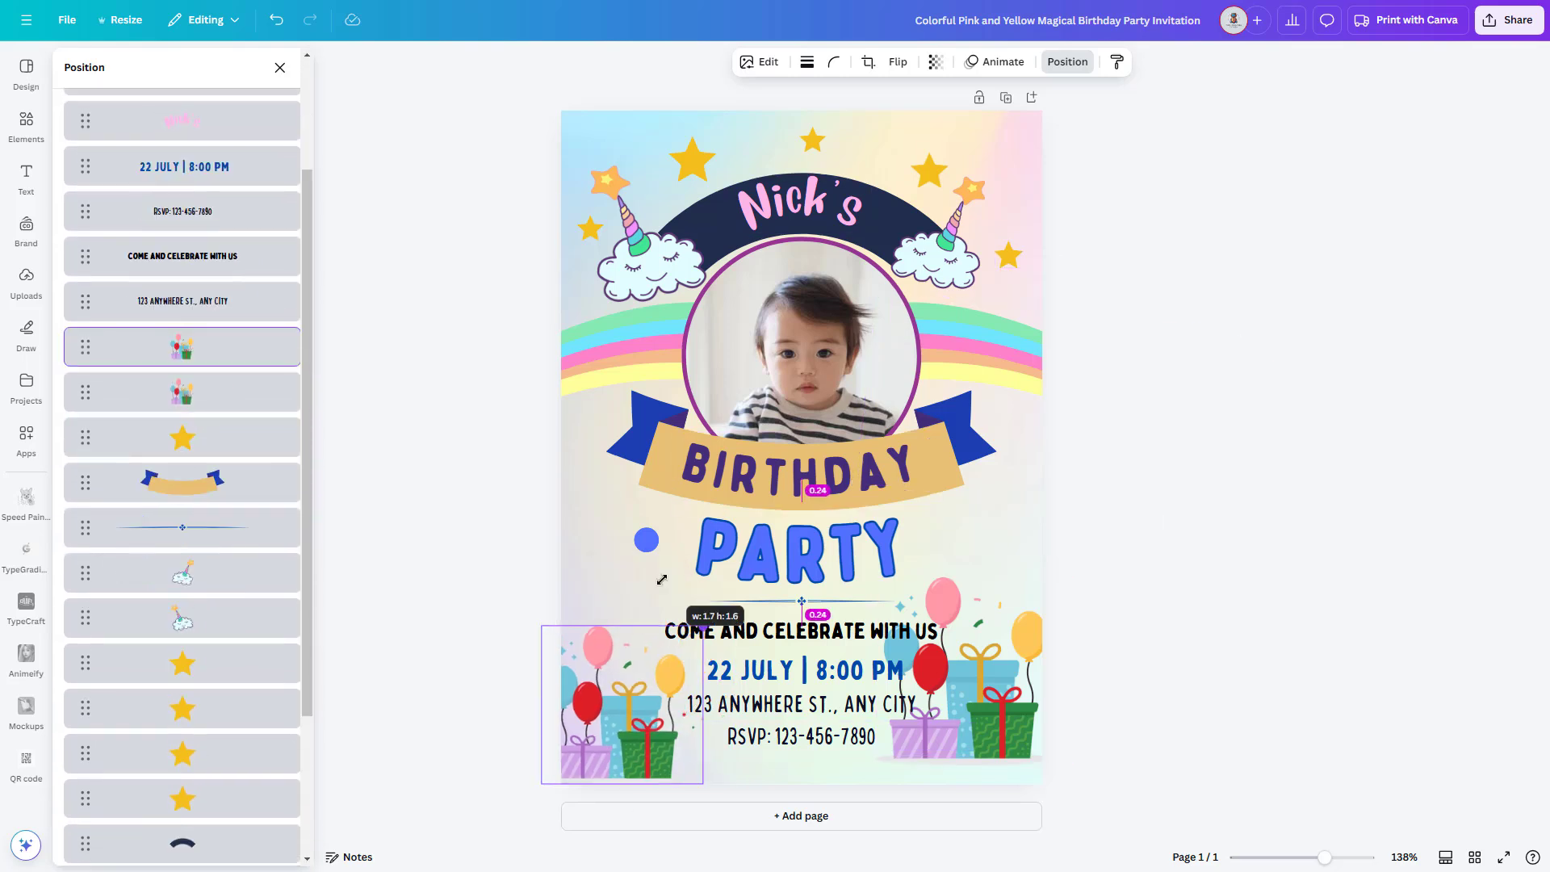
# - Resize the bottom-left and bottom-right balloons graphics to fit the corners
pyautogui.click(970, 715)
pyautogui.moveTo(904, 593); pyautogui.dragTo(934, 616)
pyautogui.click(1006, 544)
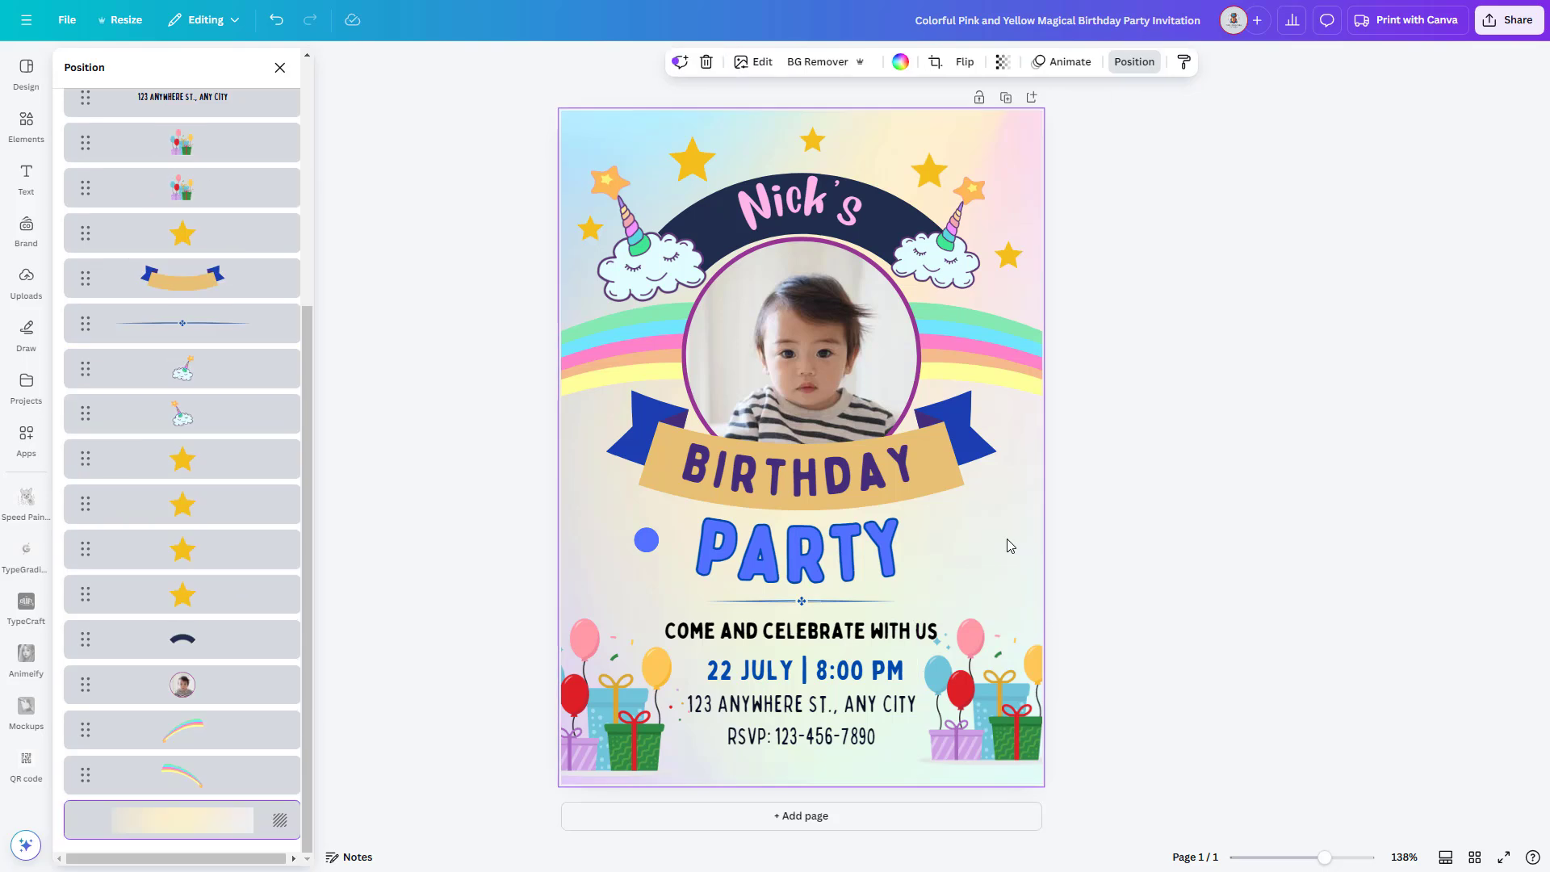
pyautogui.click(993, 694)
pyautogui.moveTo(1070, 619); pyautogui.dragTo(1085, 577)
pyautogui.click(1009, 543)
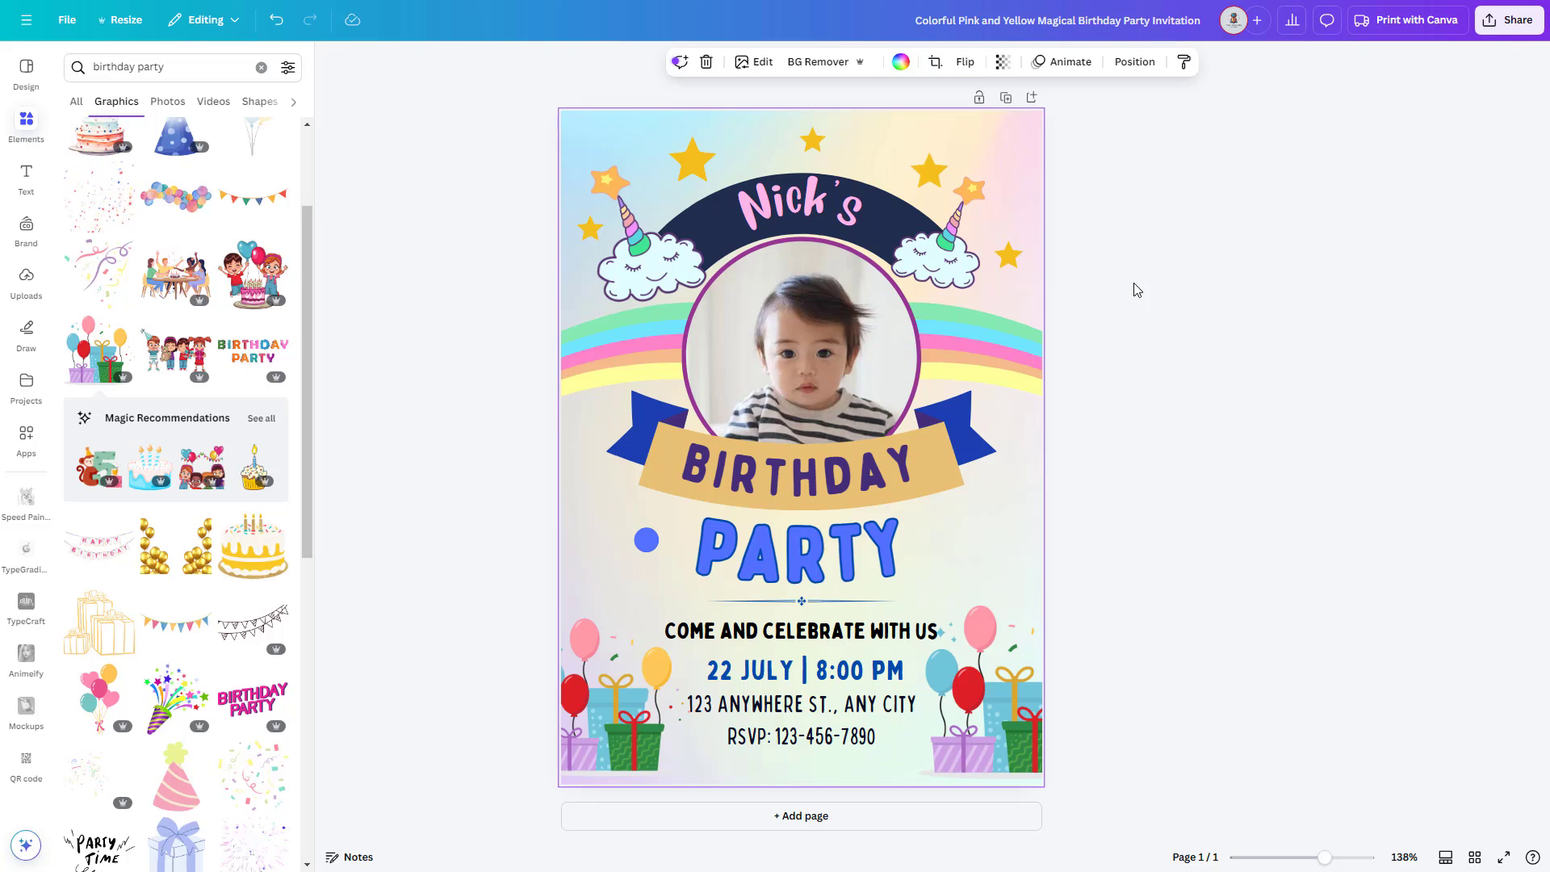
# - Download the invitation with file type PDF Print, then hide the elements side panel
pyautogui.click(1493, 26)
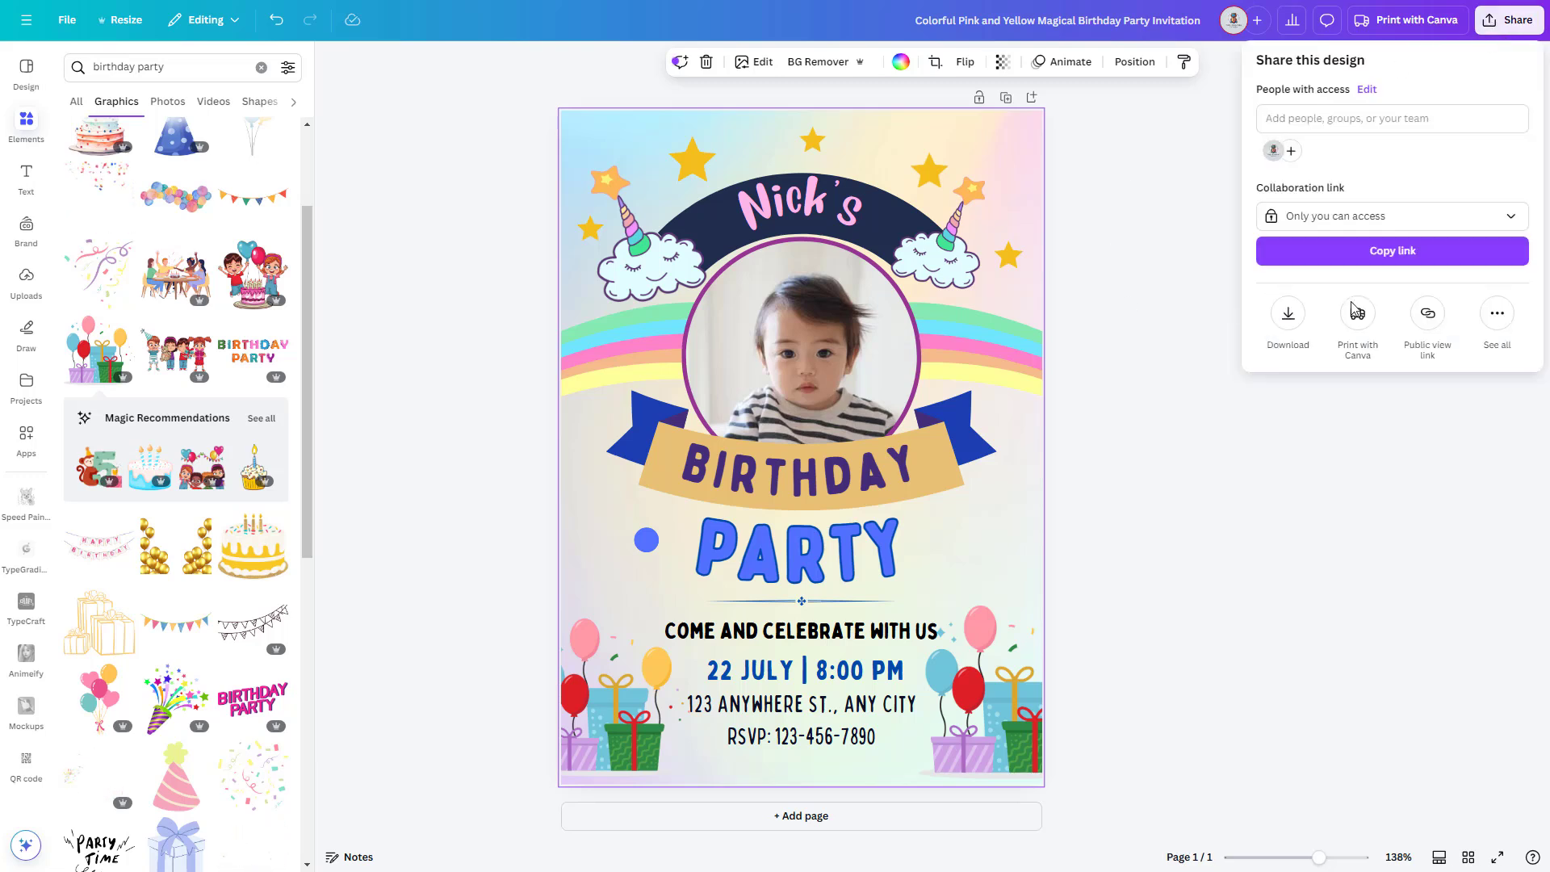
pyautogui.click(1287, 317)
pyautogui.click(1504, 123)
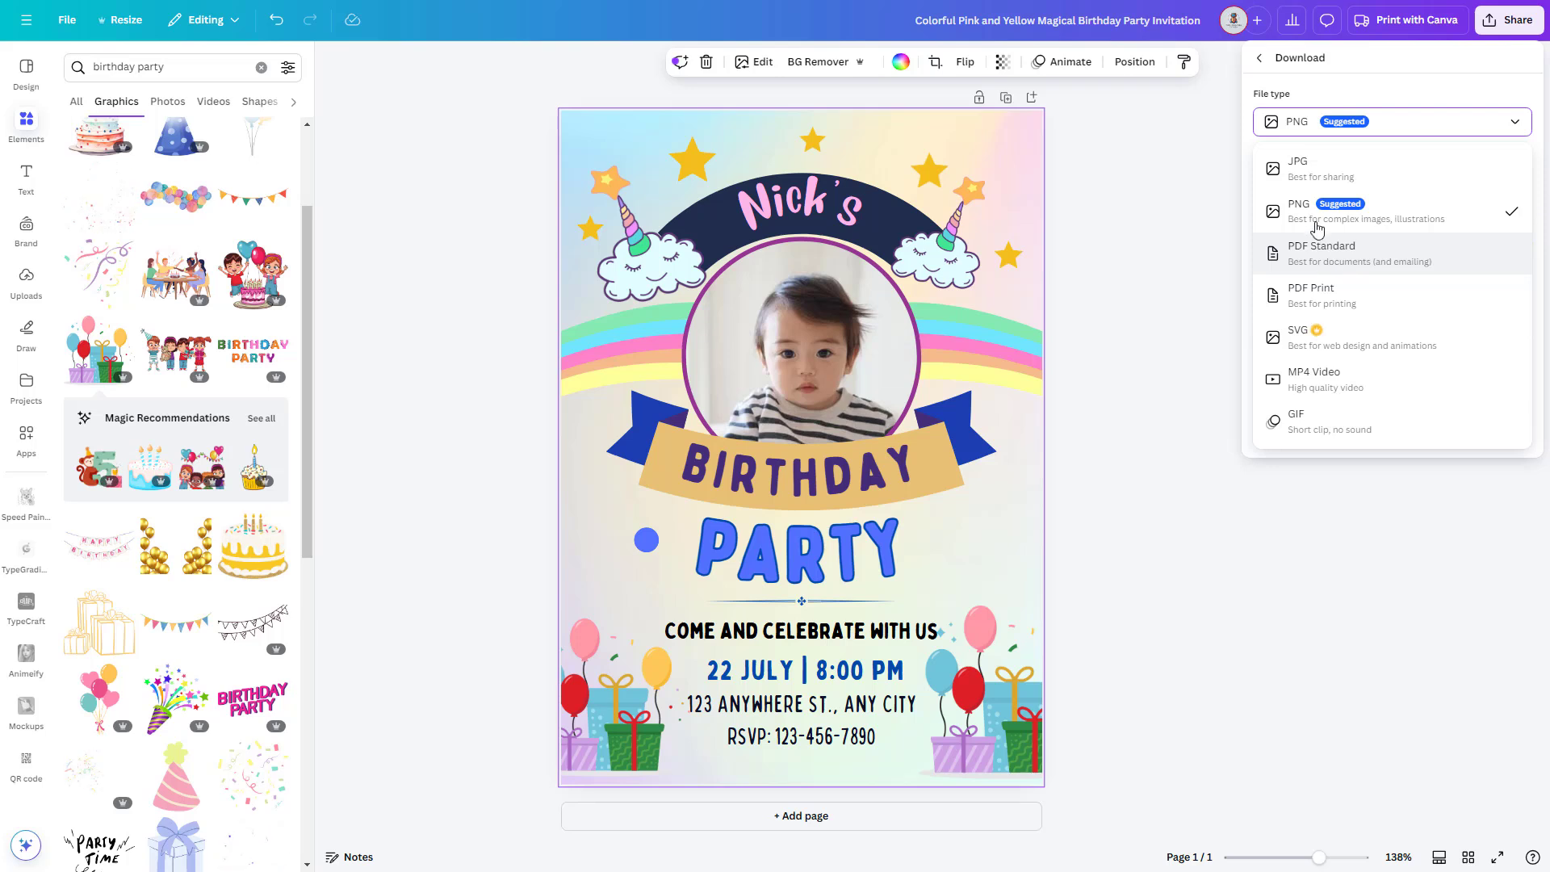
pyautogui.click(1341, 289)
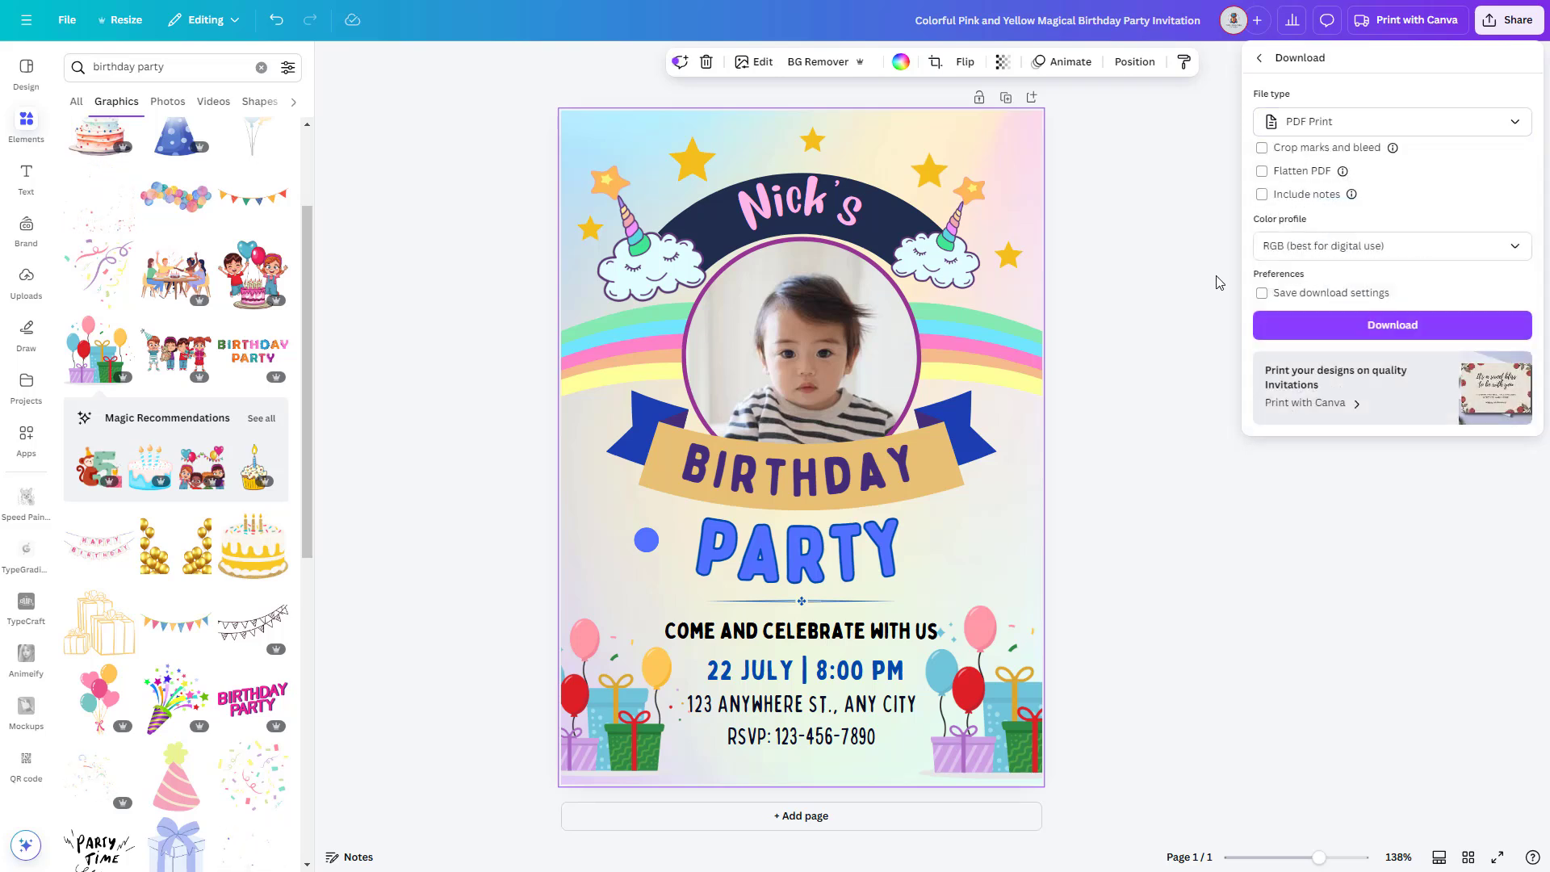
pyautogui.click(1469, 326)
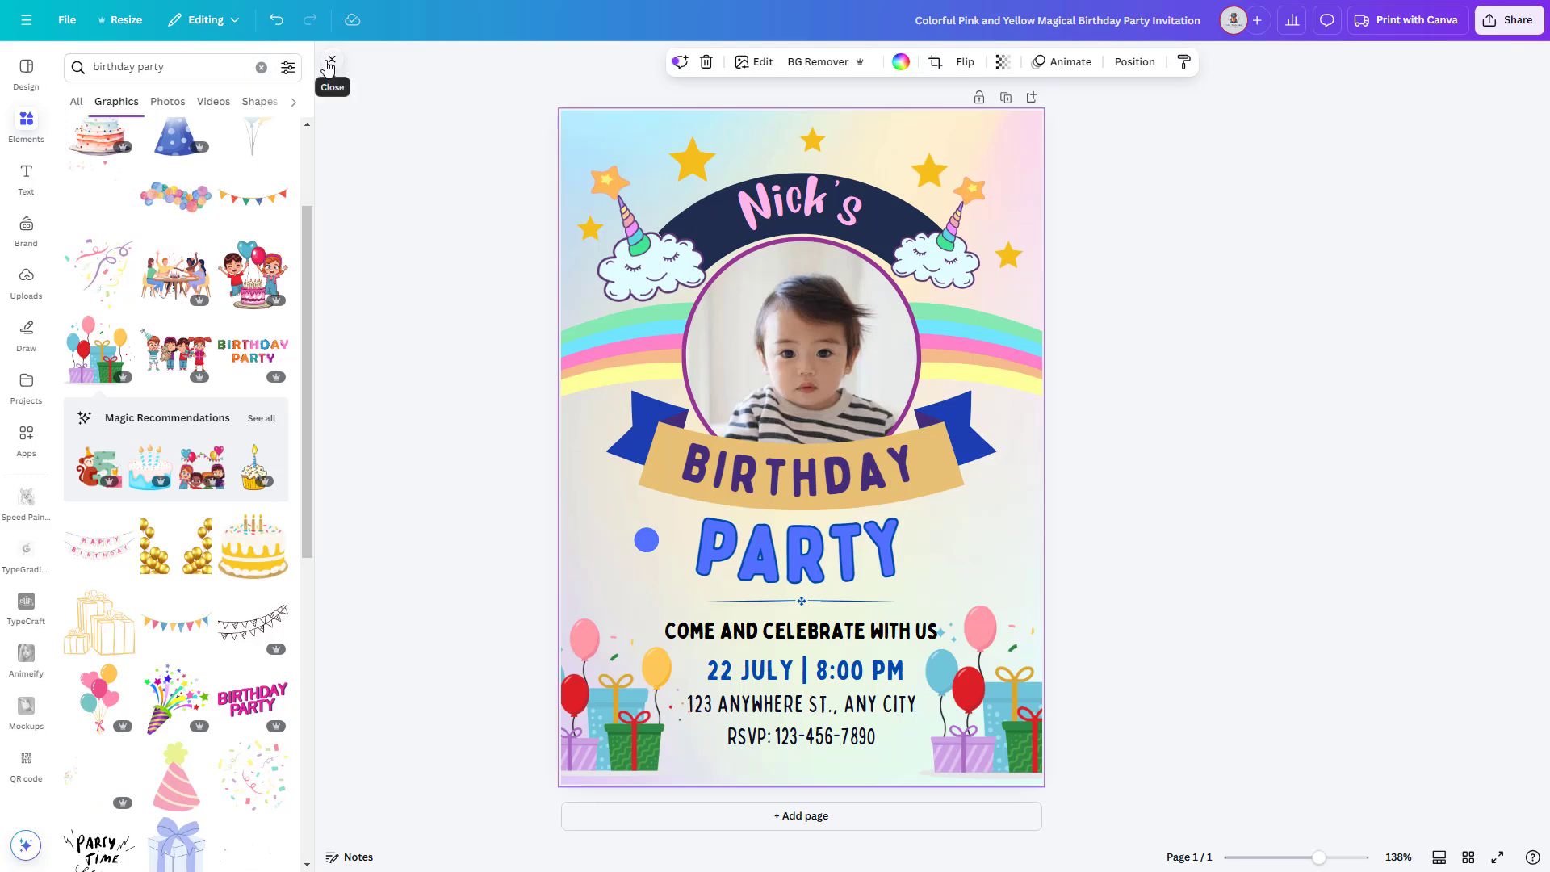
pyautogui.click(323, 71)
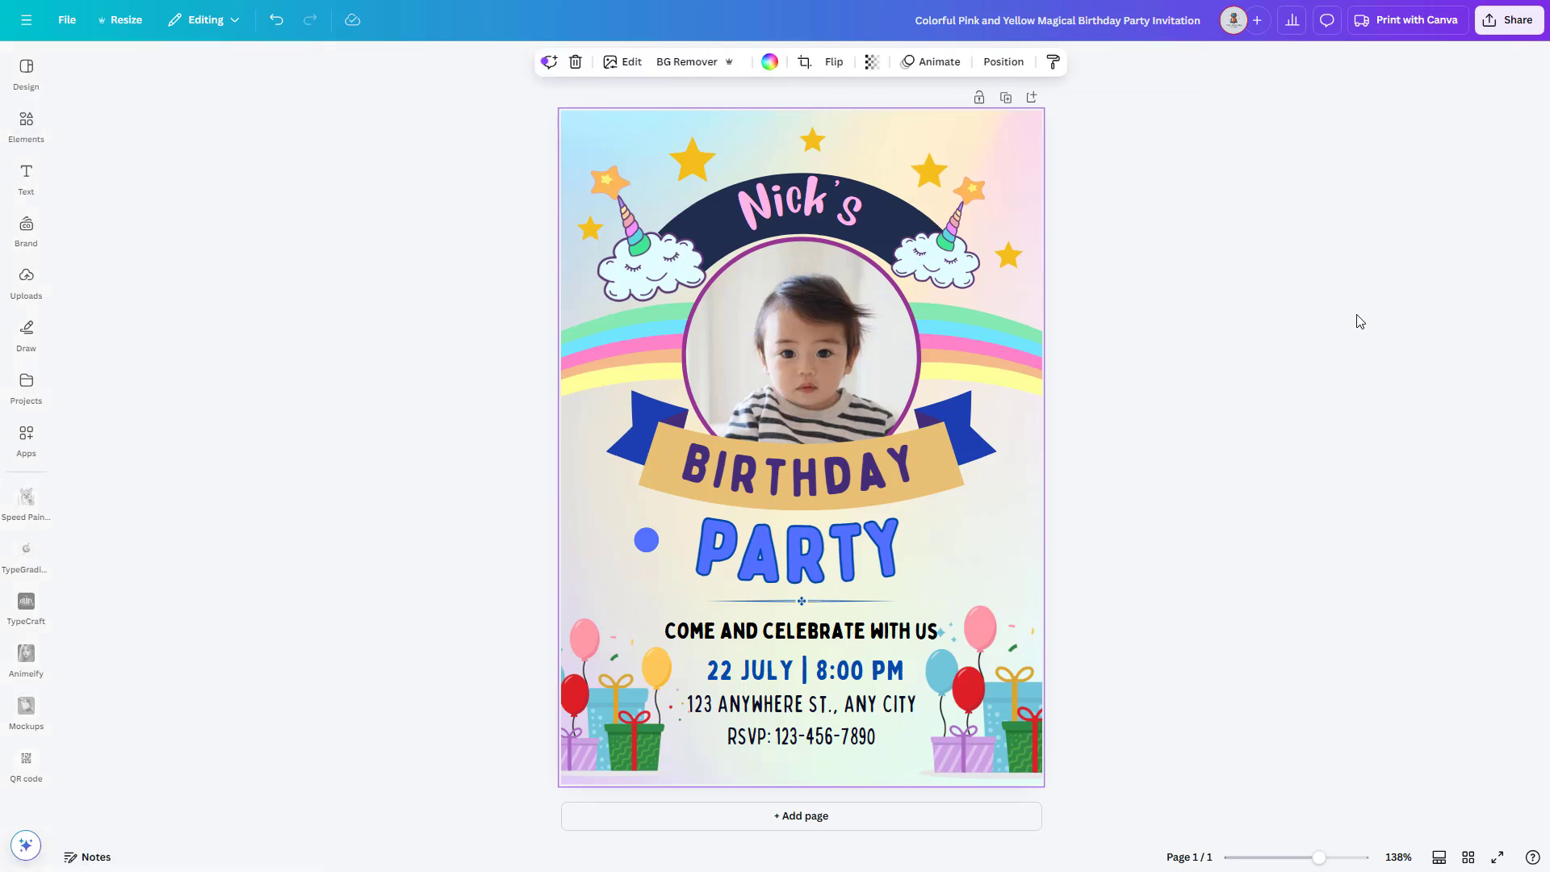